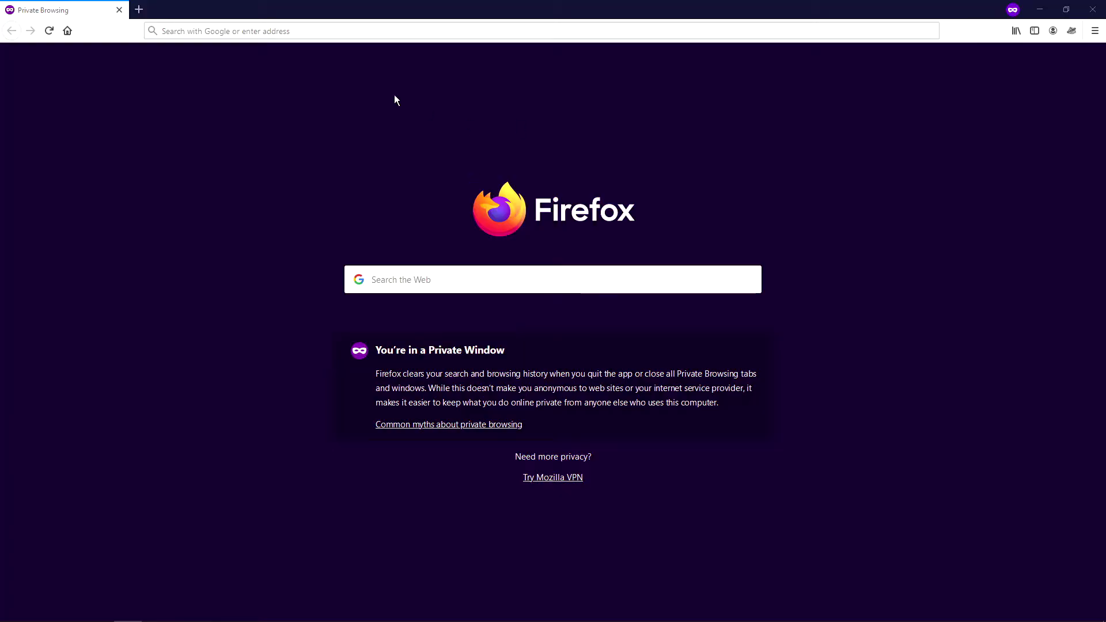
# Step: Search the web for "what is my IP" and accept Google's cookie terms
pyautogui.click(331, 32)
pyautogui.write('wha')
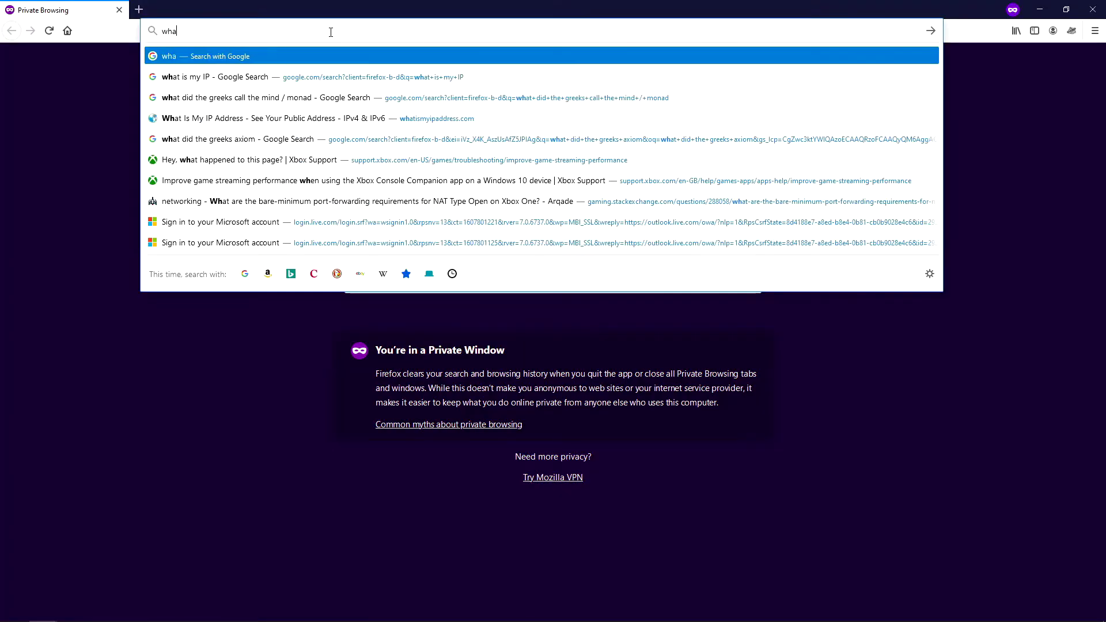
pyautogui.write('t is my ')
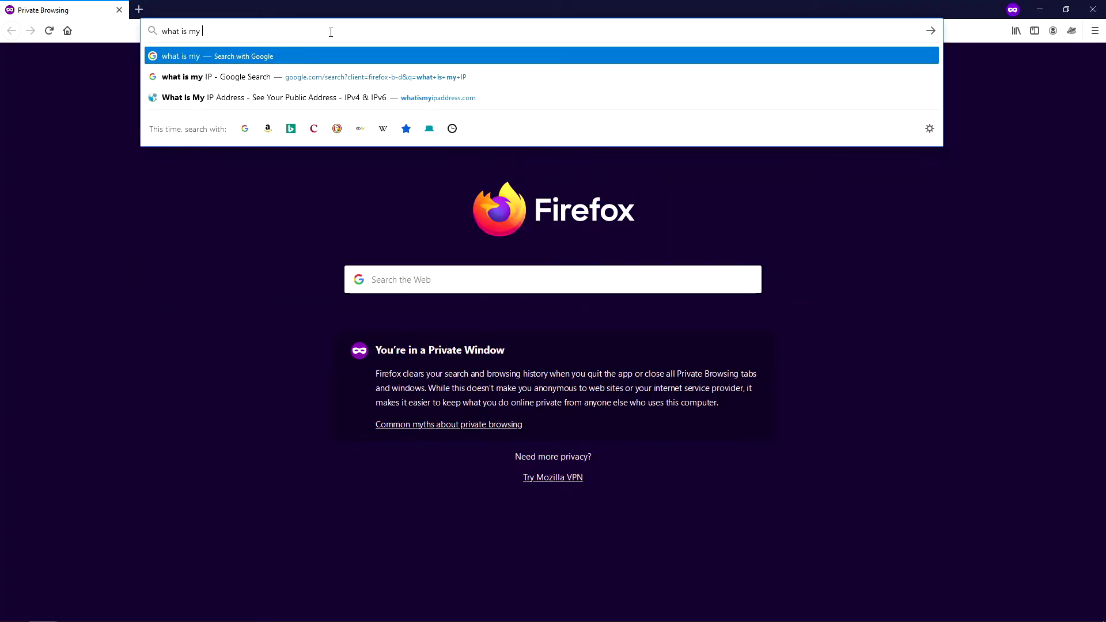
pyautogui.write('IP')
pyautogui.press('Return')
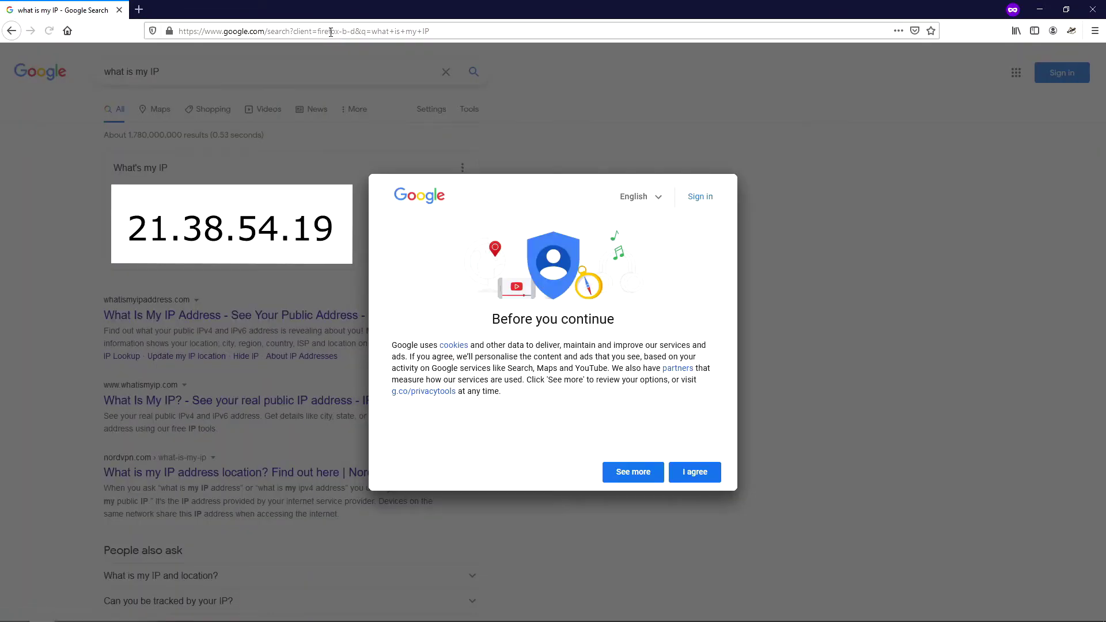
pyautogui.click(695, 479)
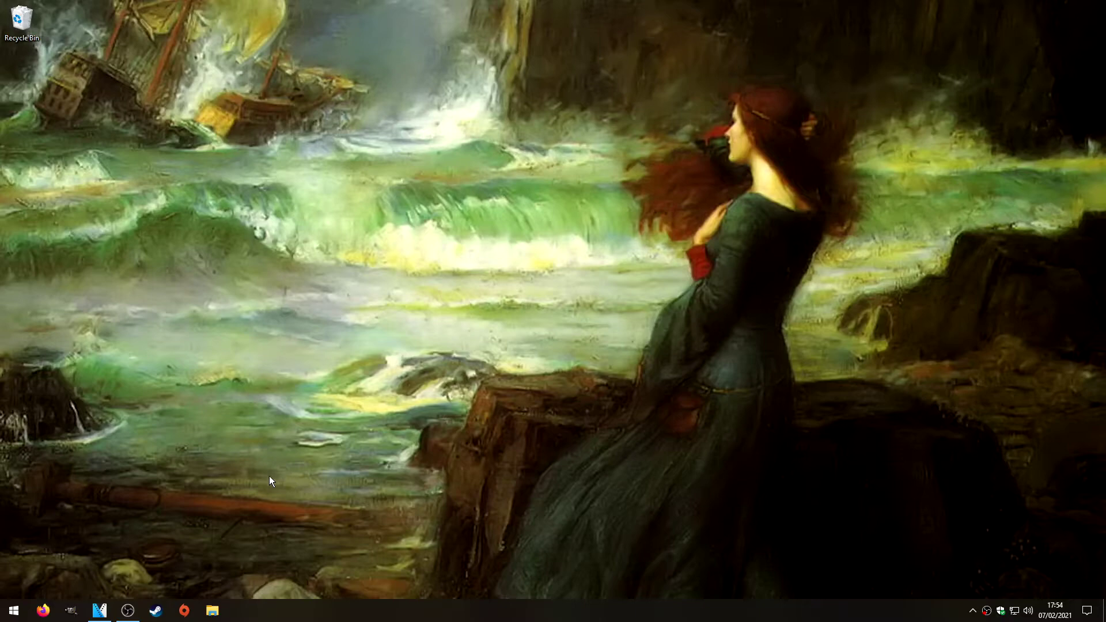
# Step: Switch to Command Prompt and run ipconfig to list the computer's network configuration
pyautogui.rightClick(14, 610)
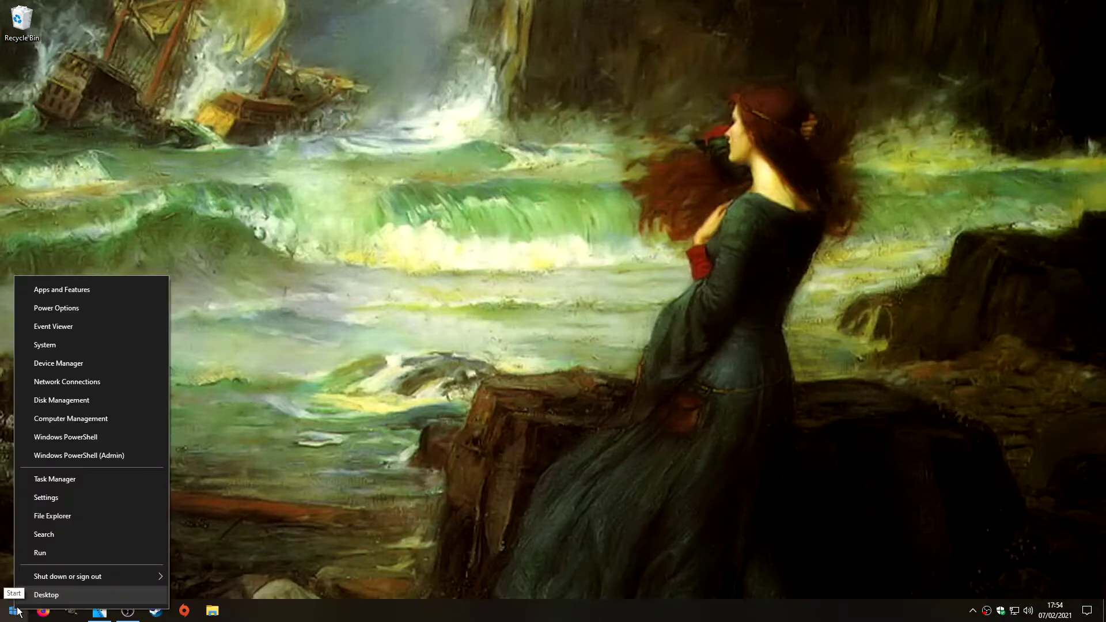
pyautogui.click(49, 554)
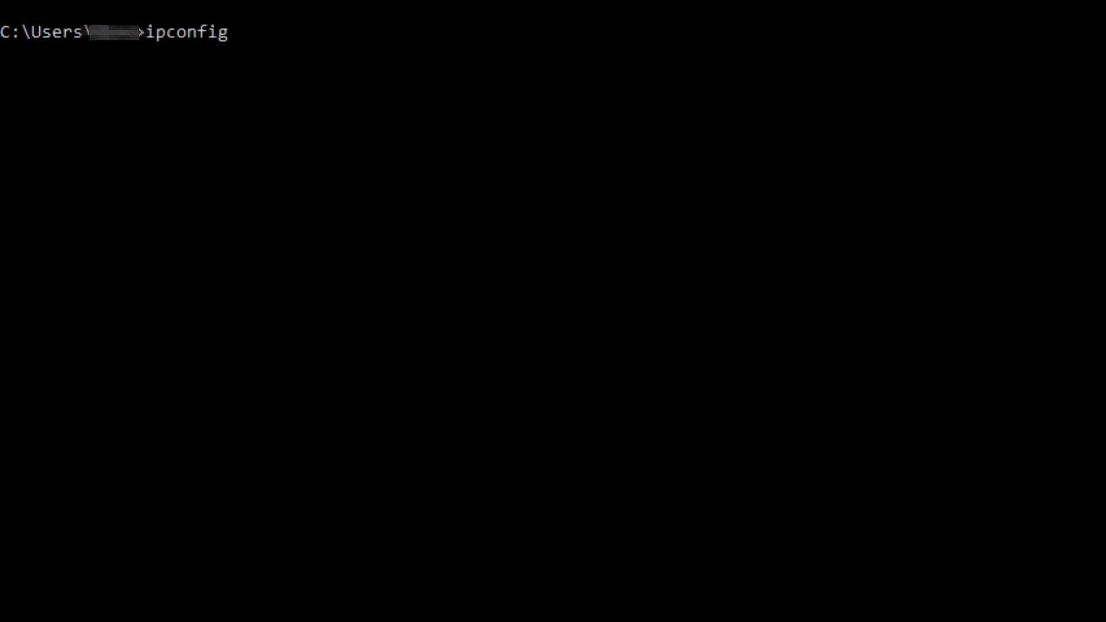
pyautogui.press('Return')
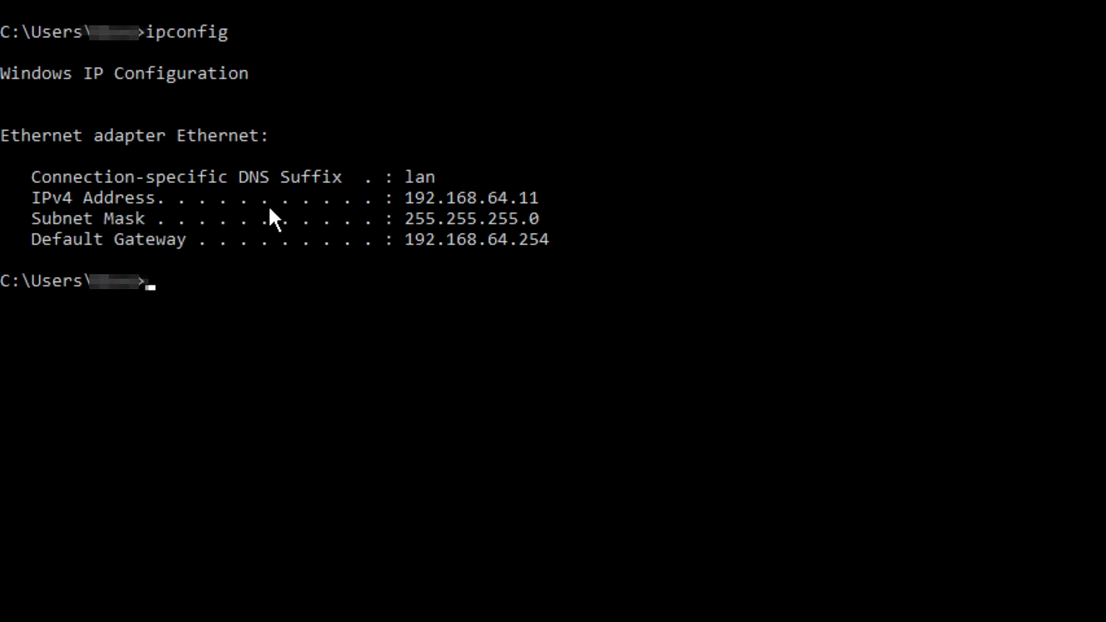
# Step: Highlight the IPv4 address, its first three parts, the subnet mask and the default gateway in the ipconfig output
pyautogui.moveTo(405, 199); pyautogui.dragTo(531, 201)
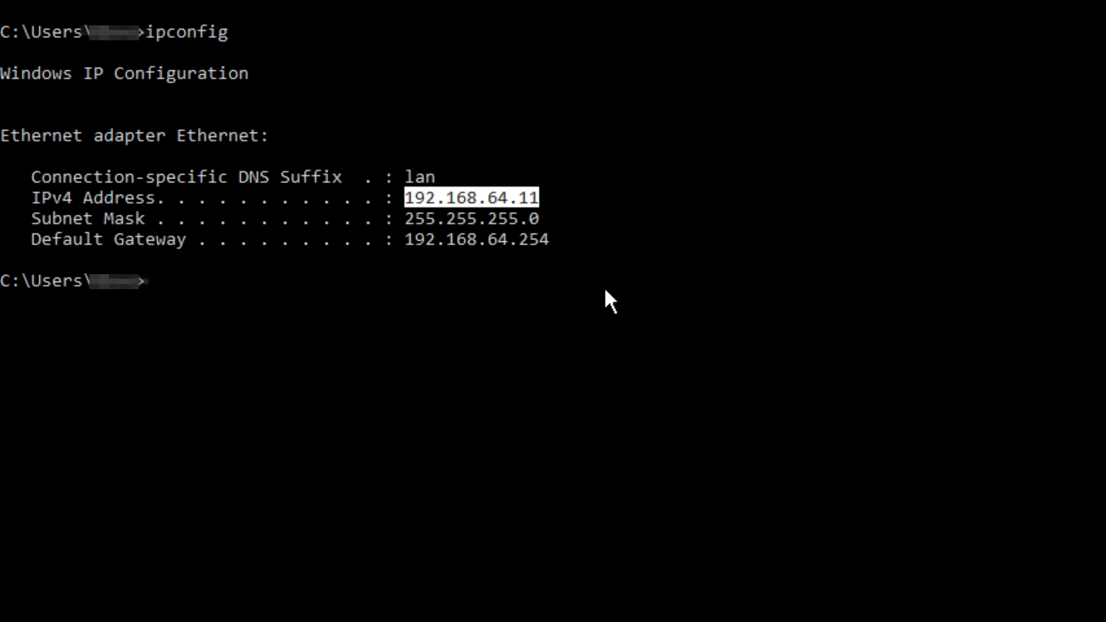
pyautogui.moveTo(408, 197); pyautogui.dragTo(416, 196)
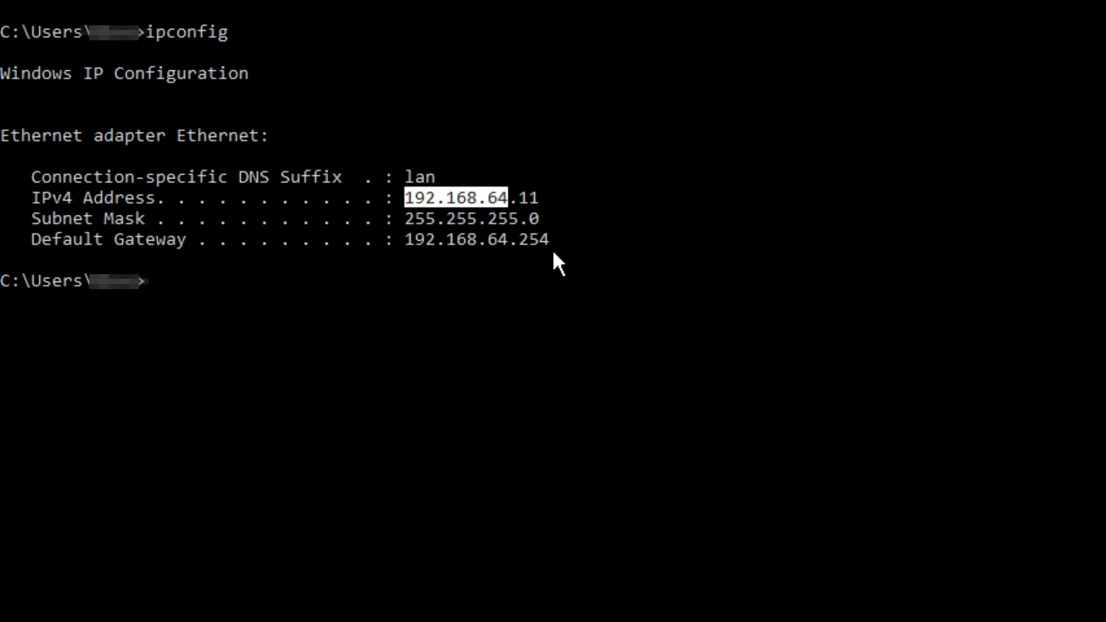
pyautogui.click(409, 218)
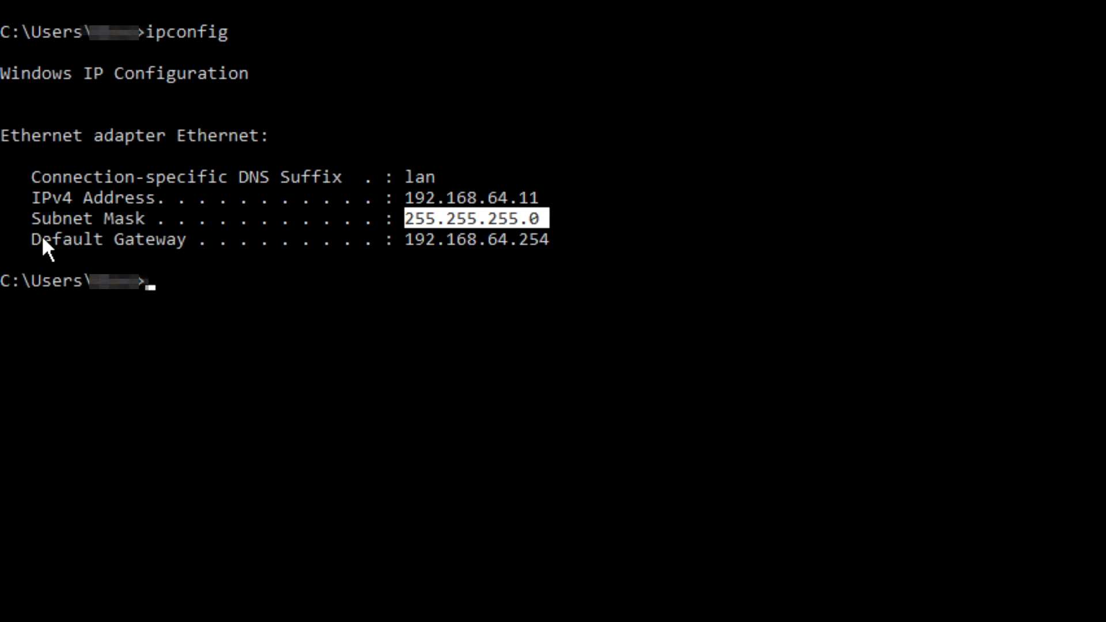
pyautogui.moveTo(395, 239); pyautogui.dragTo(567, 247)
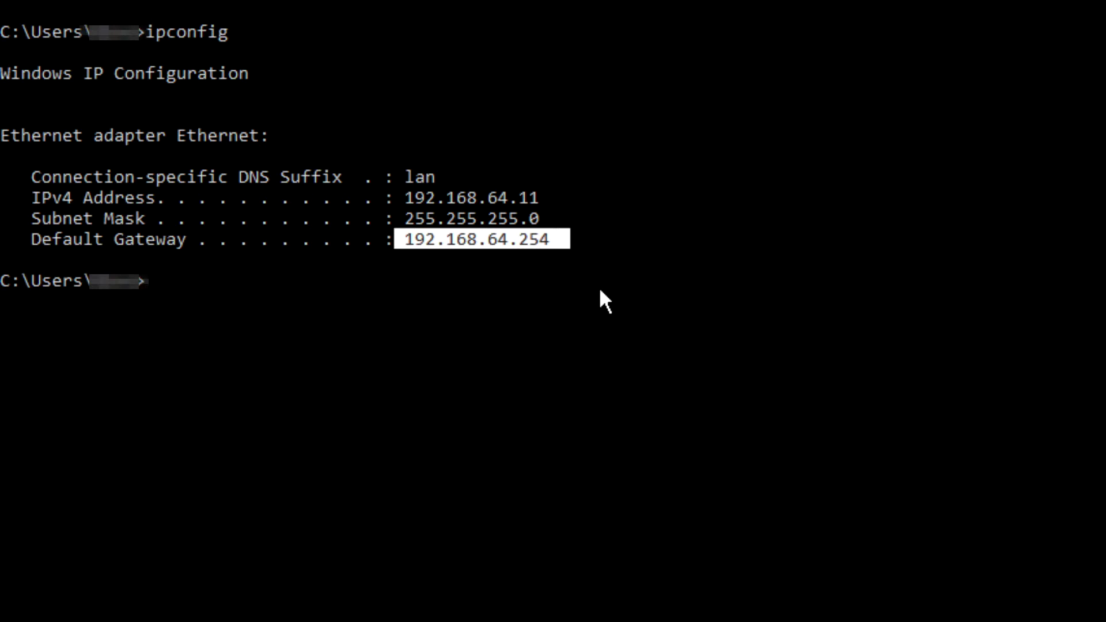
pyautogui.rightClick(572, 269)
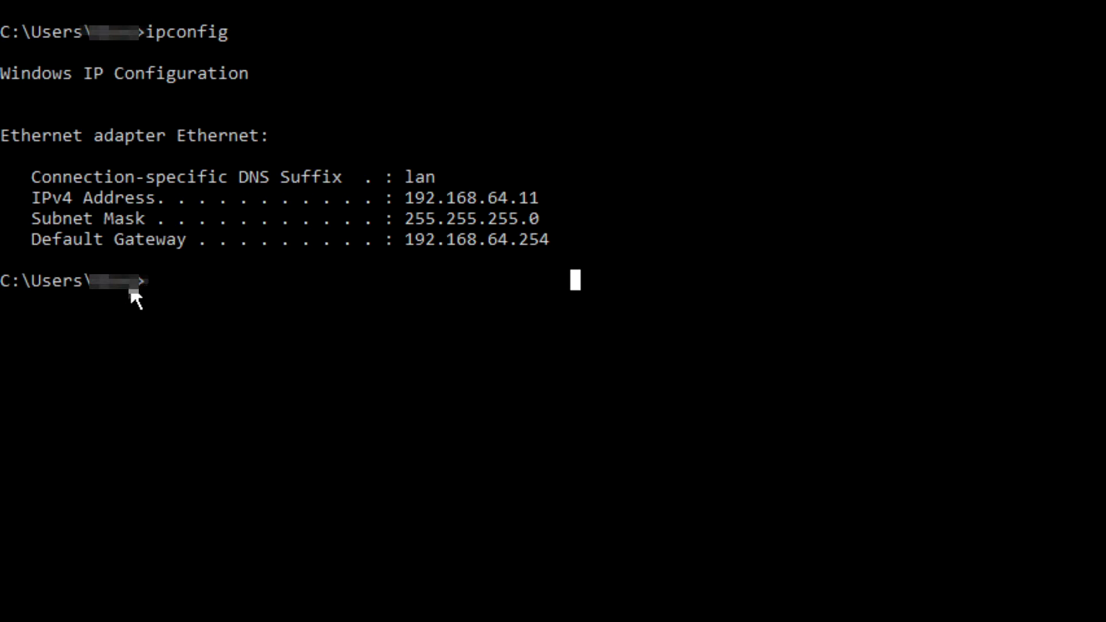
# Step: Write the console's planned address 192.168.64.6 at the command prompt, matching the first three parts of the computer's IPv4 address
pyautogui.click(151, 285)
pyautogui.write('192.168.')
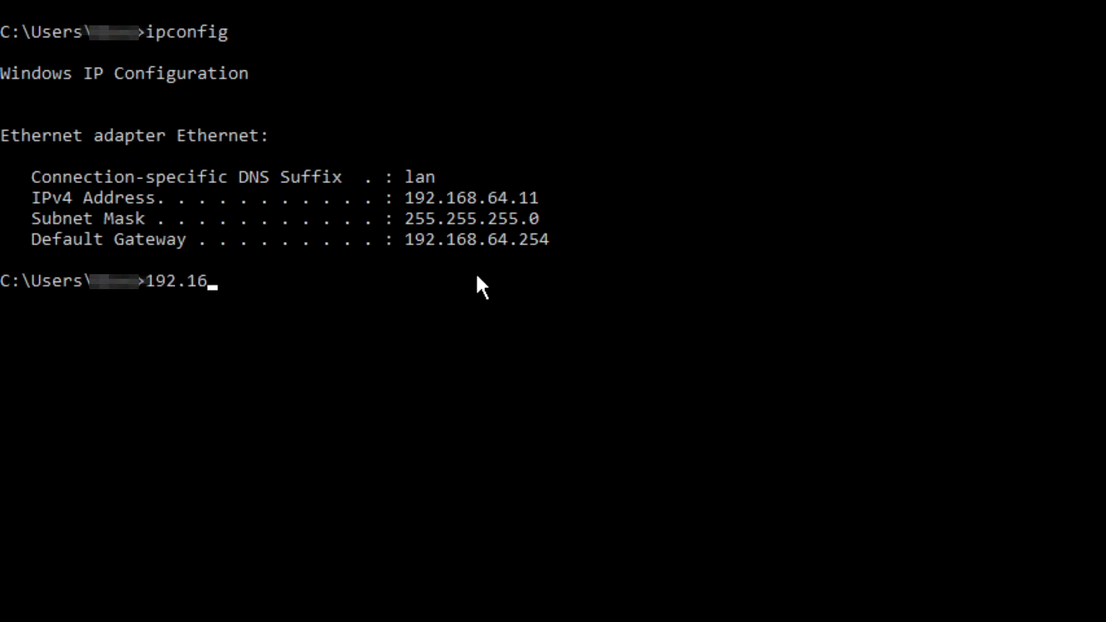
pyautogui.write('64')
pyautogui.moveTo(407, 199); pyautogui.dragTo(508, 209)
pyautogui.rightClick(287, 276)
pyautogui.write('.6')
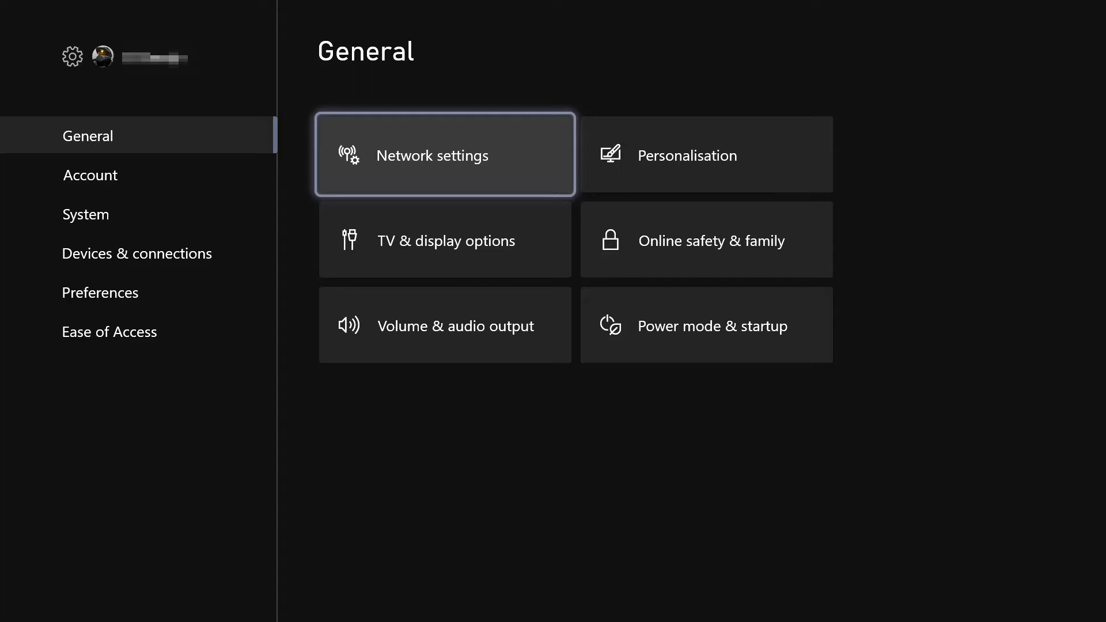
# Step: Switch to the Xbox settings and open manual IP configuration in the advanced network settings
pyautogui.press('Return')
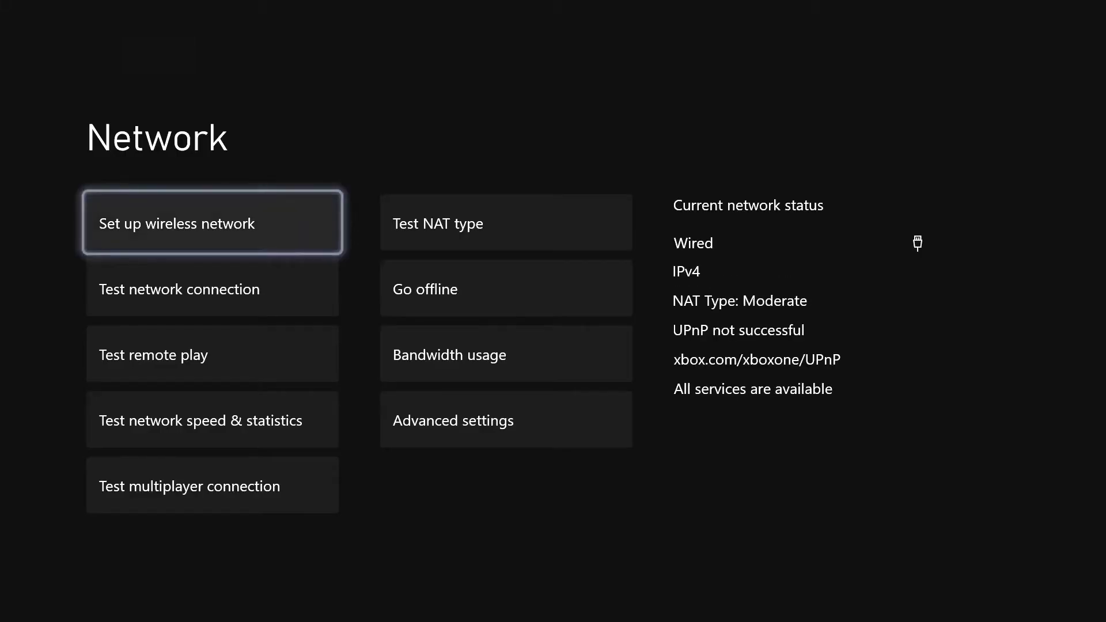
pyautogui.press('Right')
pyautogui.press('Down')
pyautogui.press('Down')
pyautogui.press('Down')
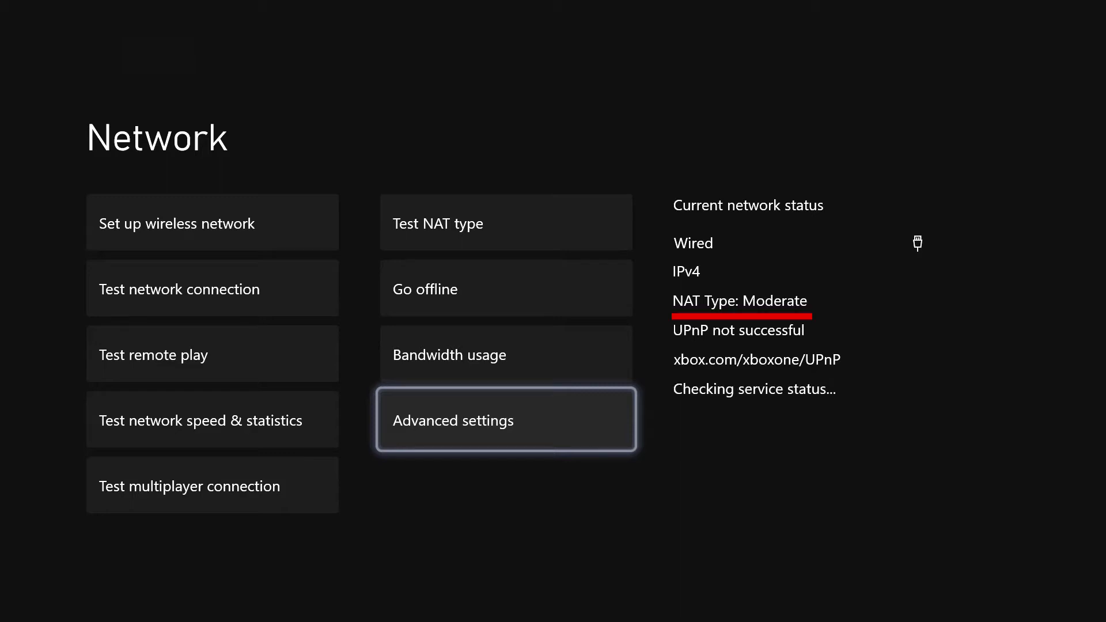
pyautogui.press('Return')
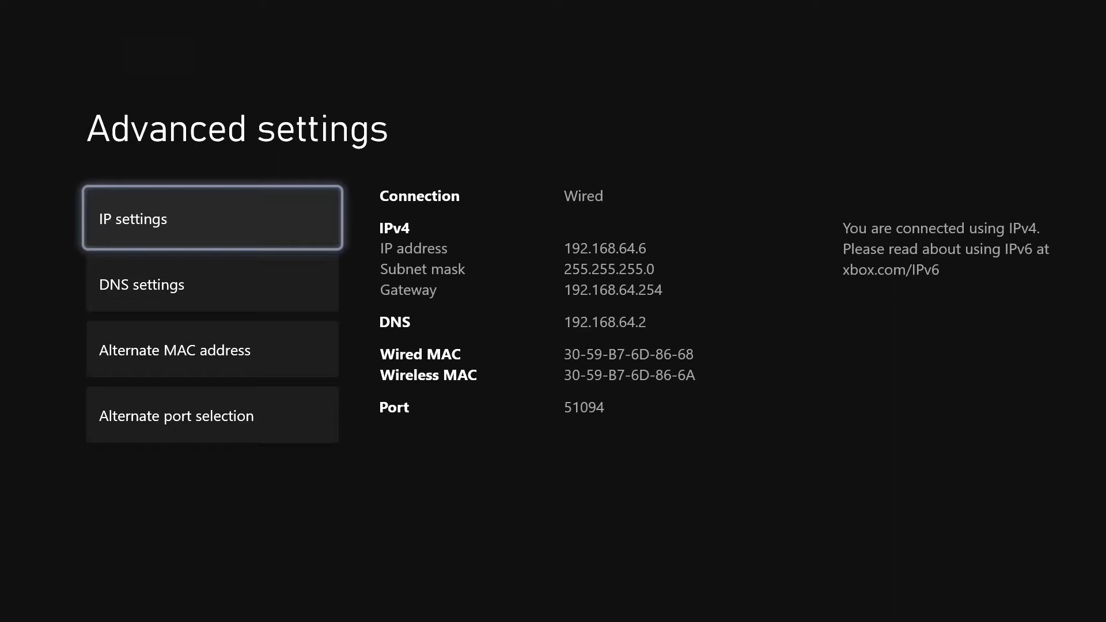
pyautogui.press('Return')
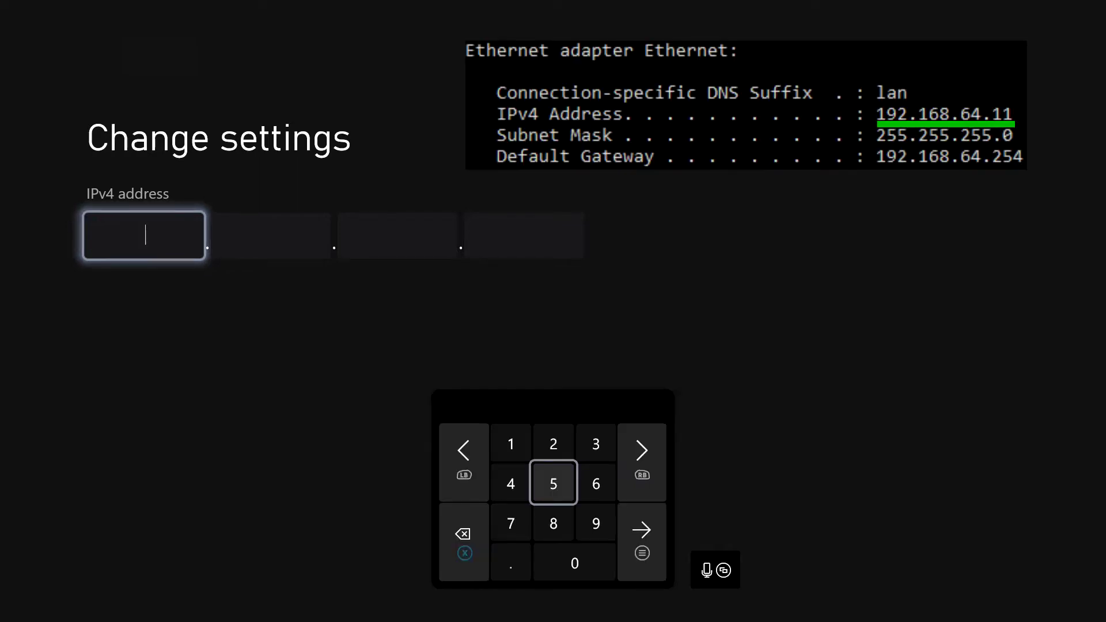
# Step: Set the console's IPv4 address to 192.168.64.6 and confirm it
pyautogui.press('Left')
pyautogui.press('Up')
pyautogui.press('Return')
pyautogui.press('Right')
pyautogui.press('Right')
pyautogui.press('Down')
pyautogui.press('Down')
pyautogui.press('Return')
pyautogui.press('Left')
pyautogui.press('Up')
pyautogui.press('Up')
pyautogui.press('Return')
pyautogui.press('Down')
pyautogui.press('Left')
pyautogui.press('Down')
pyautogui.press('Up')
pyautogui.press('Up')
pyautogui.press('Return')
pyautogui.press('Right')
pyautogui.press('Right')
pyautogui.press('Down')
pyautogui.press('Return')
pyautogui.press('Left')
pyautogui.press('Down')
pyautogui.press('Return')
pyautogui.press('Left')
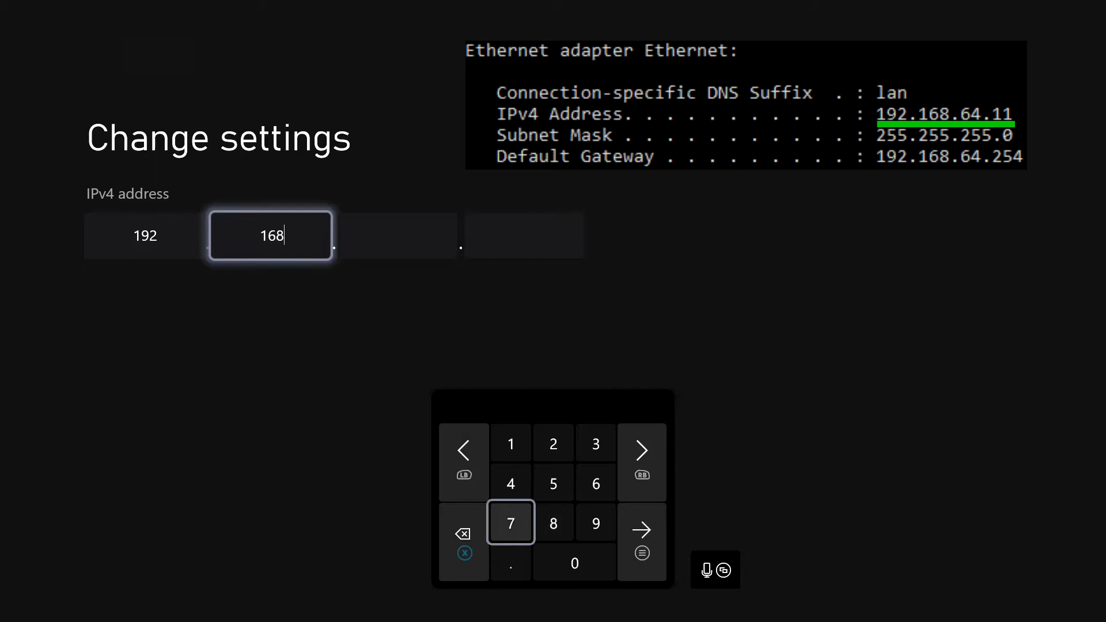
pyautogui.press('Right')
pyautogui.press('Up')
pyautogui.press('Right')
pyautogui.press('Return')
pyautogui.press('Left')
pyautogui.press('Left')
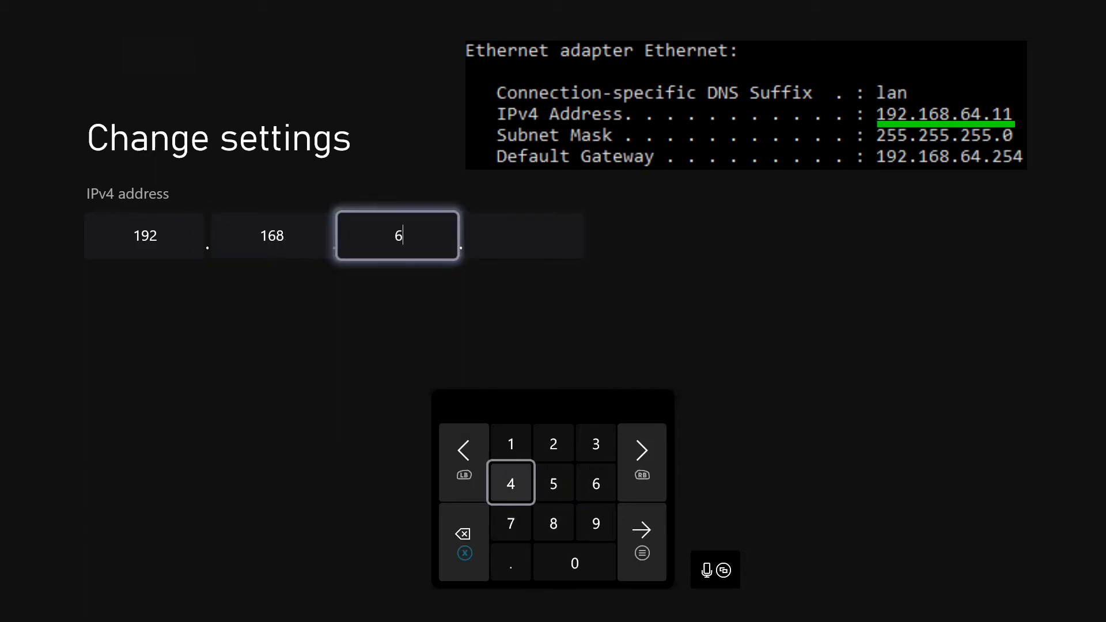
pyautogui.press('Return')
pyautogui.press('Down')
pyautogui.press('Down')
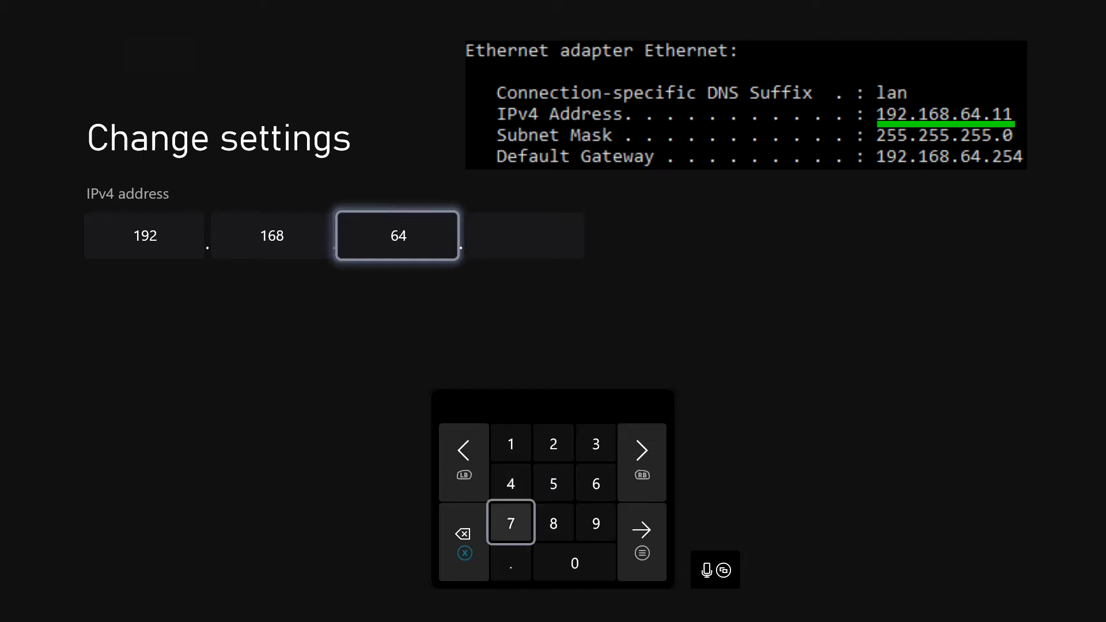
pyautogui.press('Return')
pyautogui.press('Up')
pyautogui.press('Up')
pyautogui.press('Right')
pyautogui.press('Right')
pyautogui.press('Return')
pyautogui.press('Return')
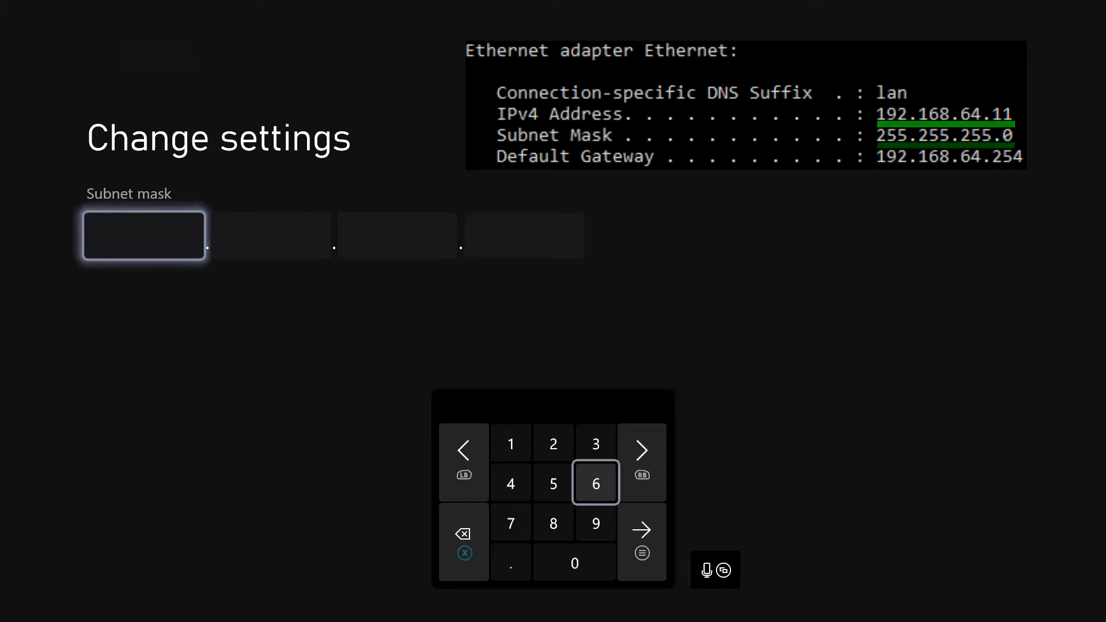
# Step: Set the subnet mask to 255.255.255.0 and confirm it
pyautogui.press('Left')
pyautogui.press('Up')
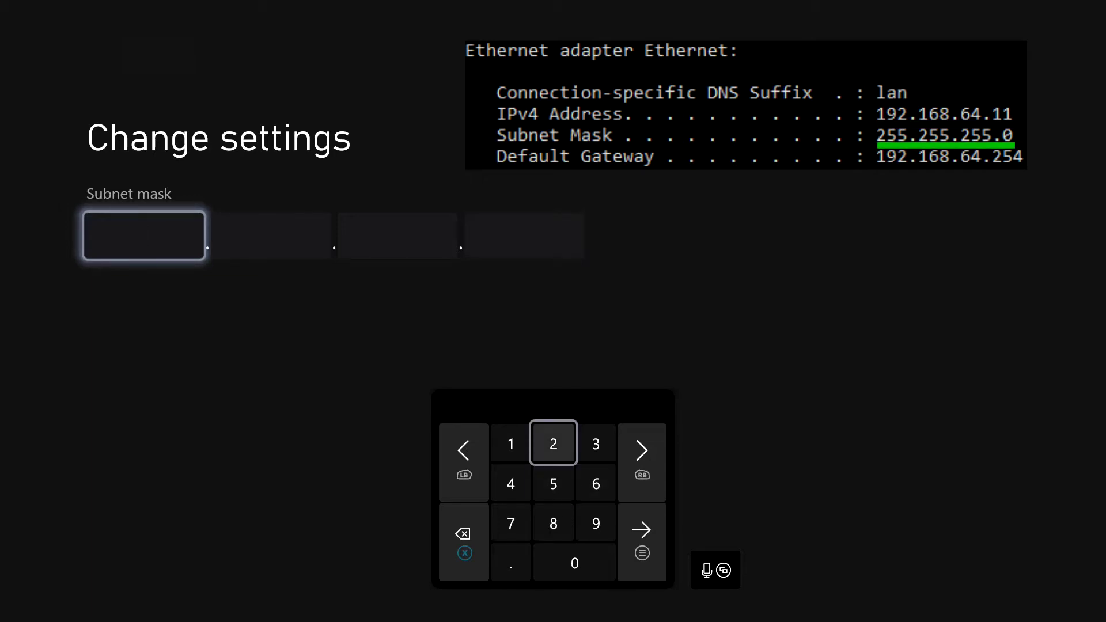
pyautogui.write('2')
pyautogui.press('Down')
pyautogui.write('55')
pyautogui.press('Up')
pyautogui.write('2')
pyautogui.press('Down')
pyautogui.write('55')
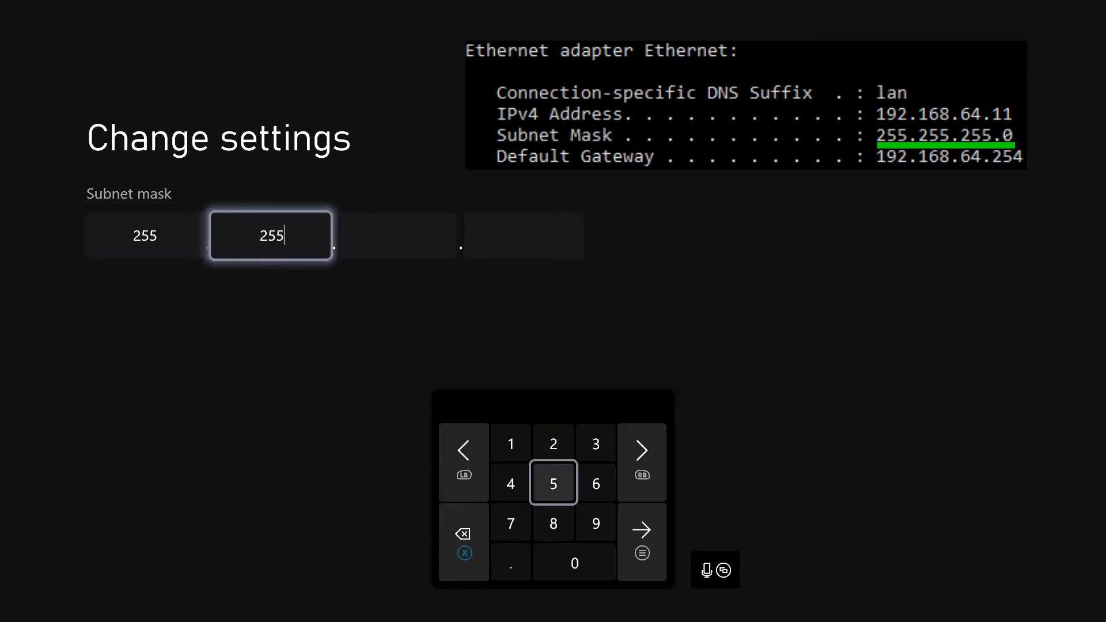
pyautogui.press('Up')
pyautogui.write('2')
pyautogui.press('Down')
pyautogui.write('55')
pyautogui.press('Down')
pyautogui.press('Down')
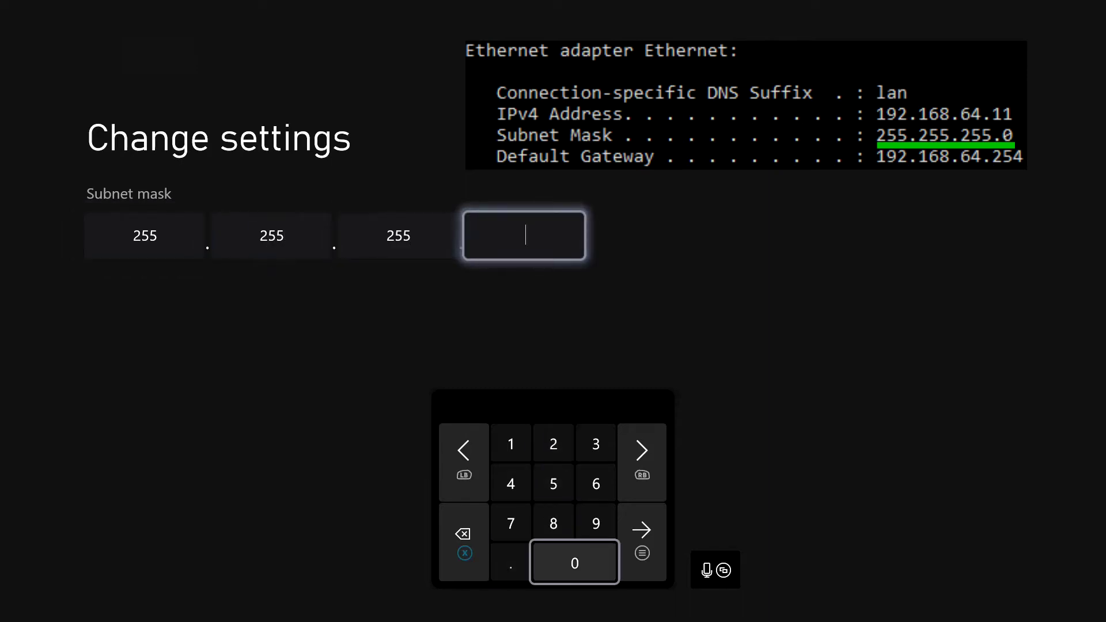
pyautogui.write('0')
pyautogui.press('Return')
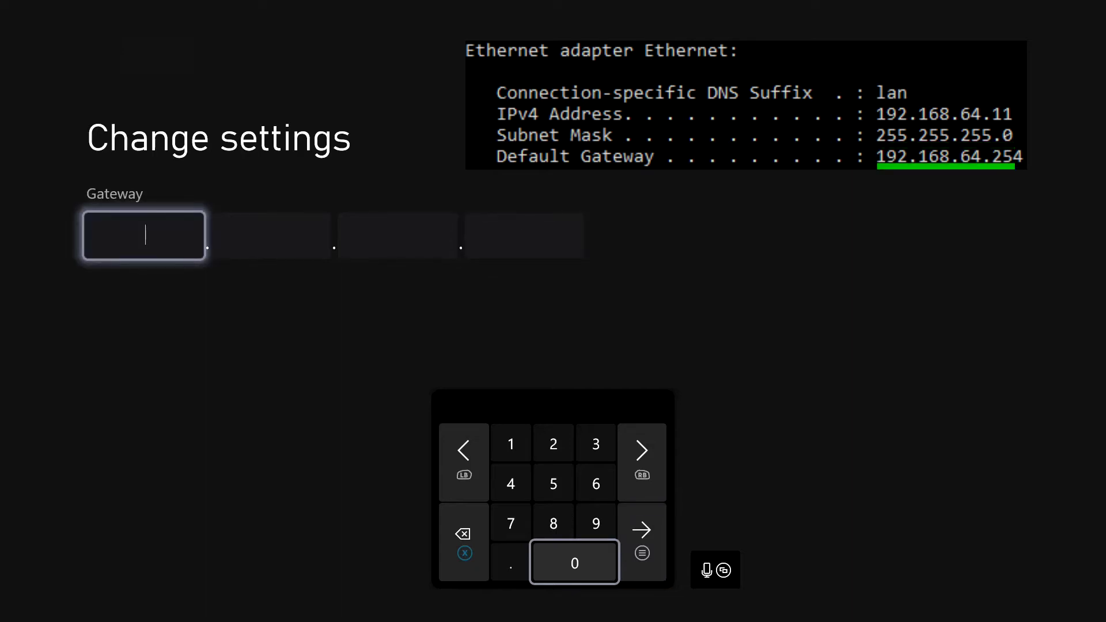
# Step: Set the gateway address to 192.168.64.254 and confirm it
pyautogui.press('Up')
pyautogui.press('Up')
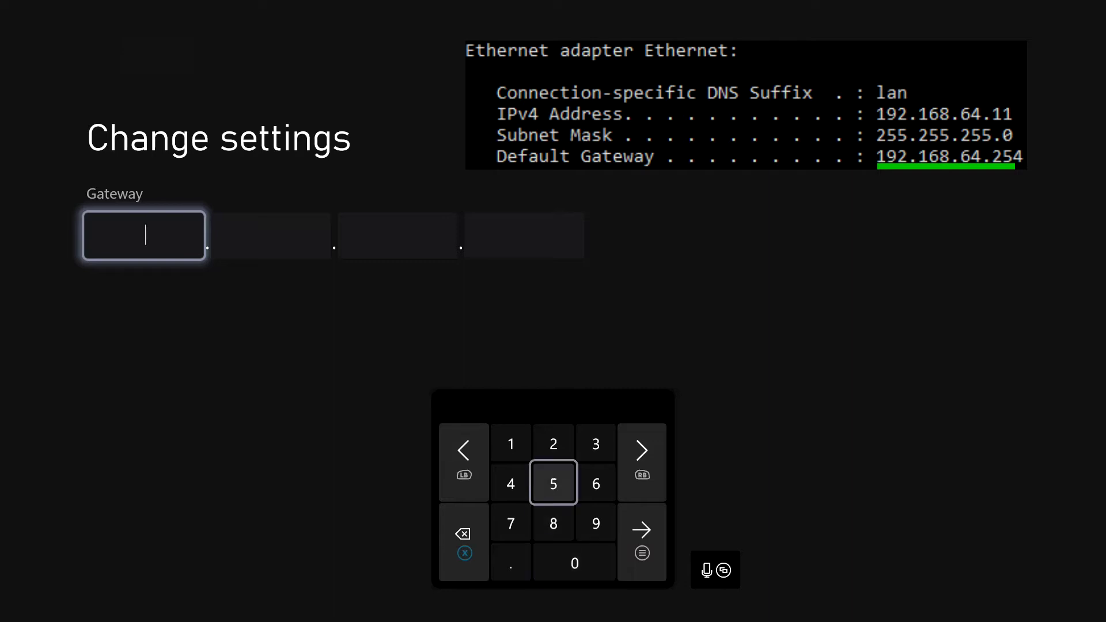
pyautogui.press('Left')
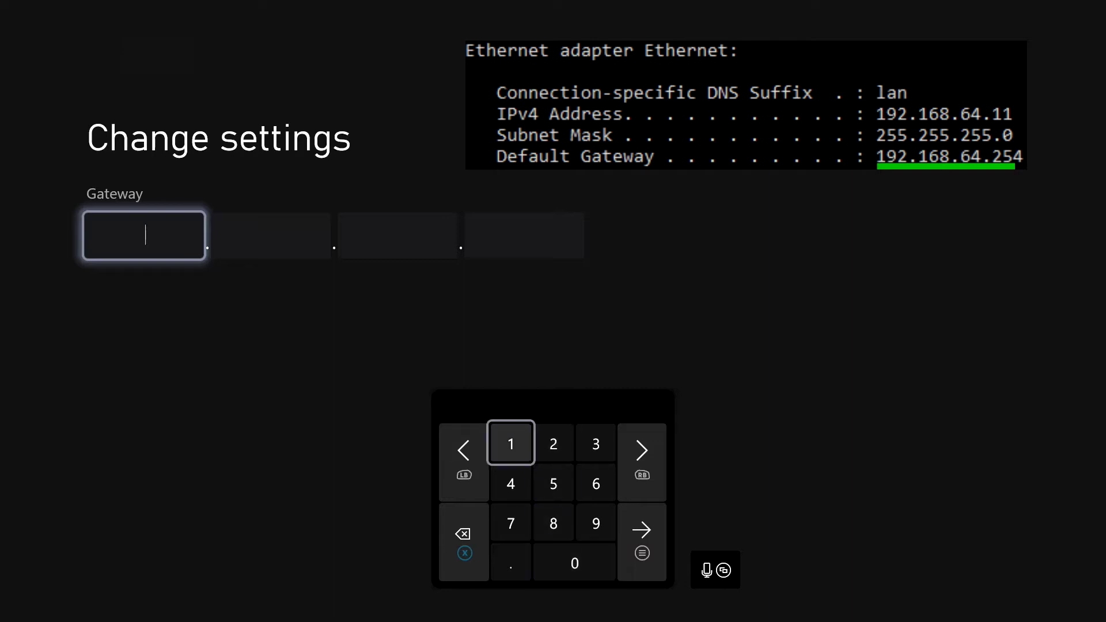
pyautogui.write('1')
pyautogui.press('Right')
pyautogui.press('Right')
pyautogui.press('Down')
pyautogui.press('Down')
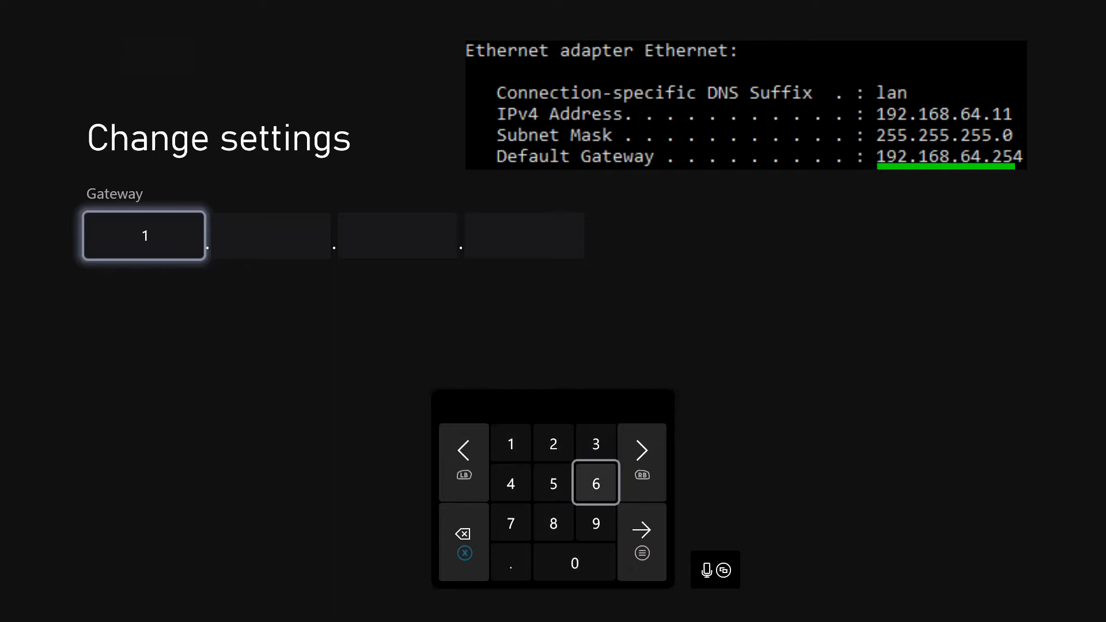
pyautogui.write('9')
pyautogui.press('Left')
pyautogui.press('Up')
pyautogui.press('Up')
pyautogui.write('2')
pyautogui.press('Down')
pyautogui.press('Left')
pyautogui.press('Up')
pyautogui.write('1')
pyautogui.press('Down')
pyautogui.press('Right')
pyautogui.press('Right')
pyautogui.write('6')
pyautogui.press('Down')
pyautogui.press('Left')
pyautogui.write('8')
pyautogui.press('Up')
pyautogui.press('Right')
pyautogui.write('6')
pyautogui.press('Left')
pyautogui.press('Left')
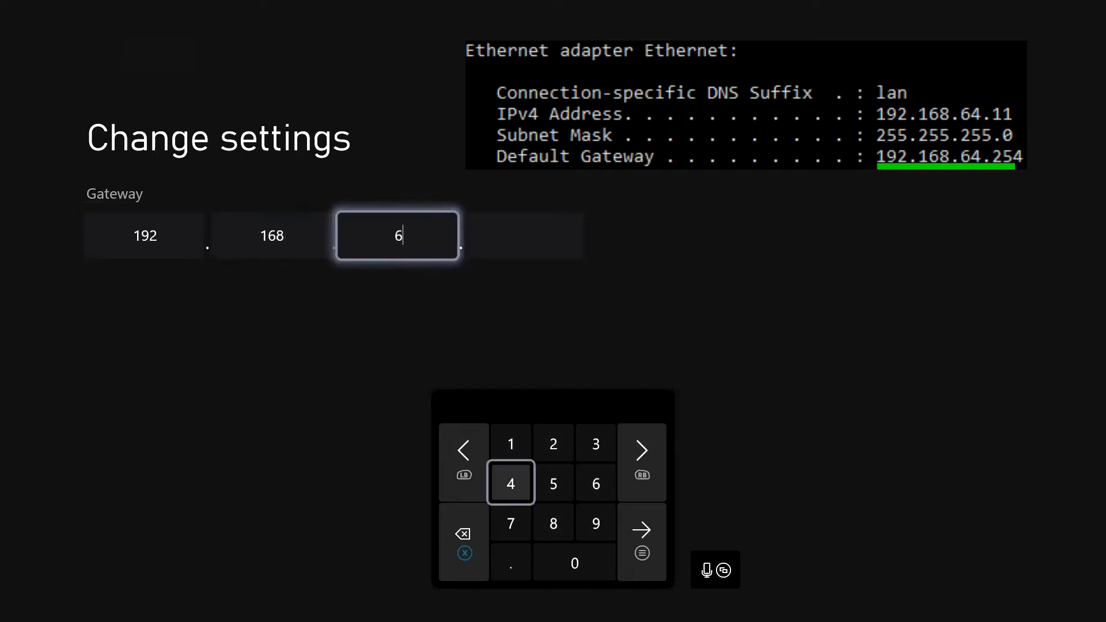
pyautogui.write('4')
pyautogui.press('Down')
pyautogui.press('Down')
pyautogui.write('.')
pyautogui.press('Up')
pyautogui.press('Up')
pyautogui.press('Up')
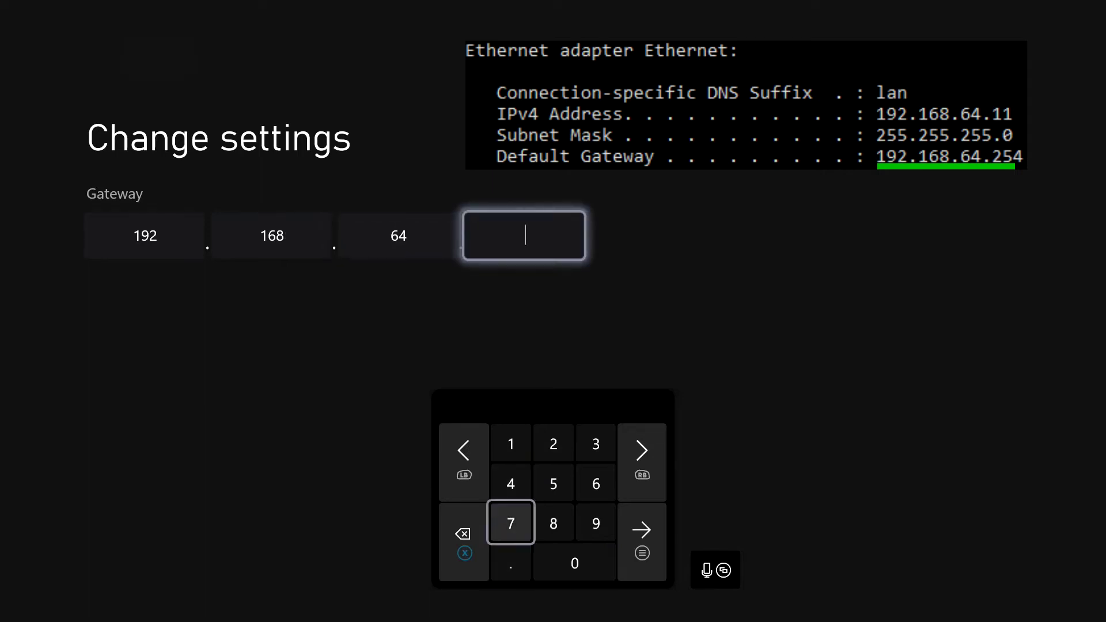
pyautogui.press('Right')
pyautogui.write('2')
pyautogui.press('Down')
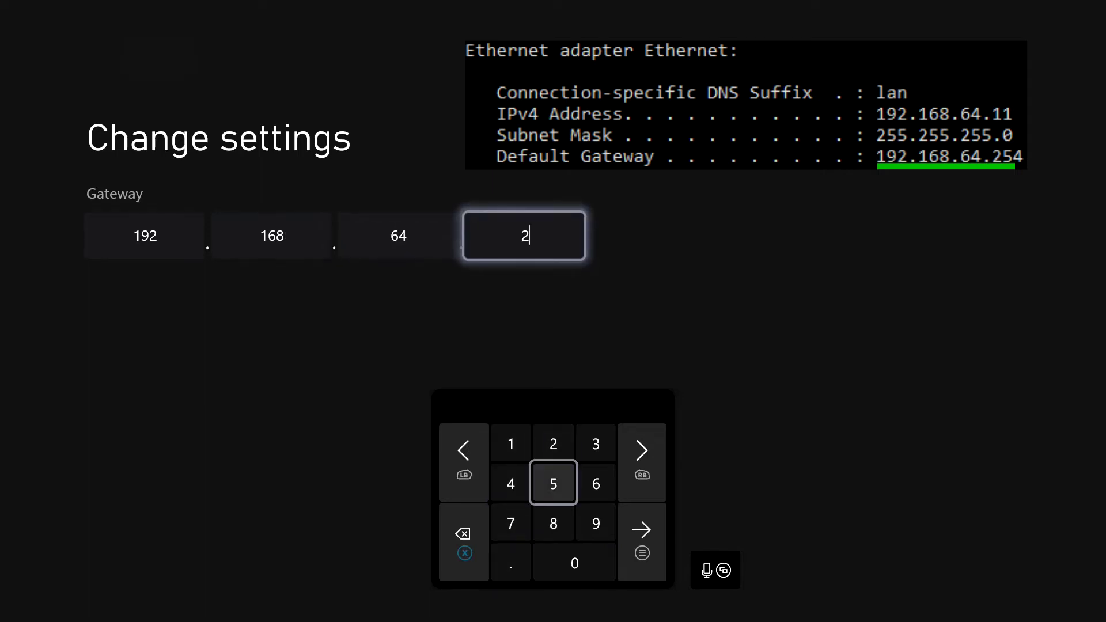
pyautogui.write('5')
pyautogui.press('Left')
pyautogui.write('4')
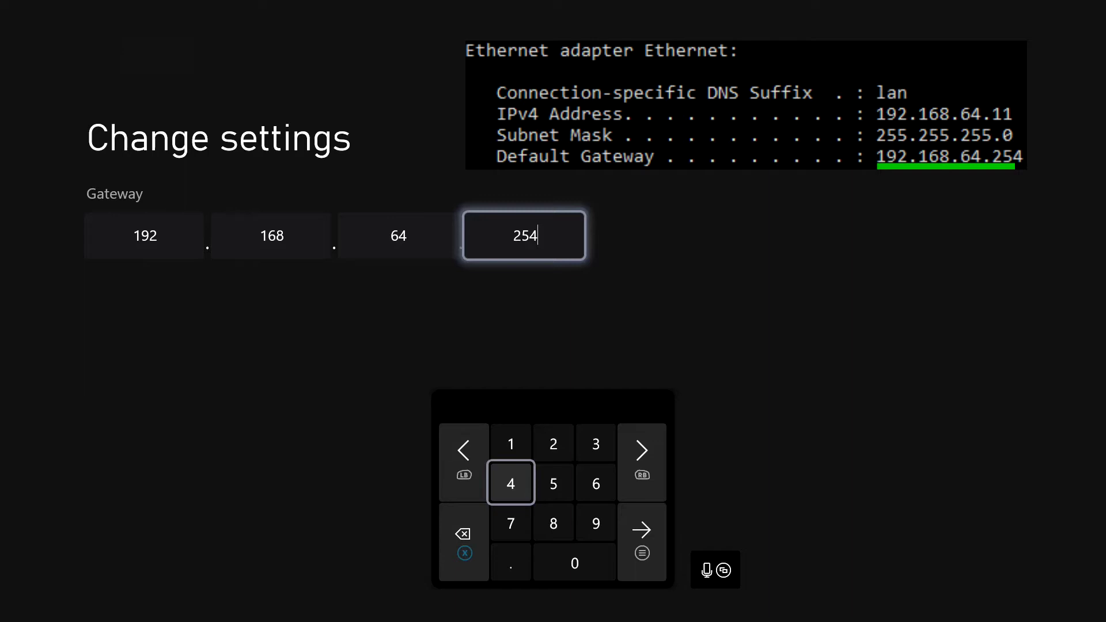
pyautogui.press('Return')
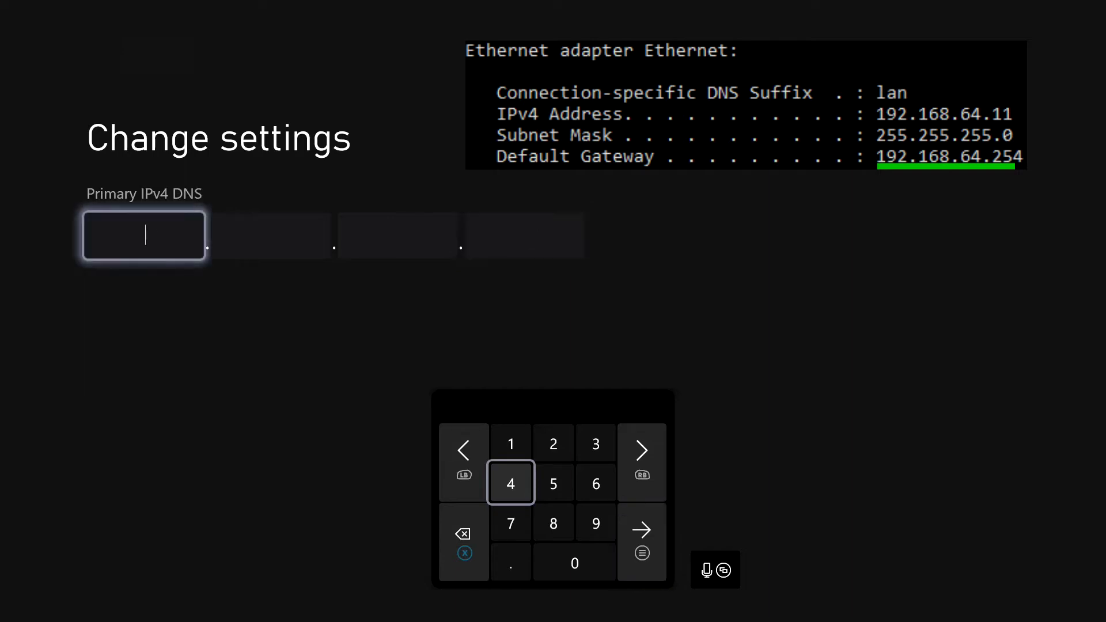
# Step: Set the primary IPv4 DNS to 192.168.64.2 and confirm it
pyautogui.press('Up')
pyautogui.write('1')
pyautogui.press('Right')
pyautogui.press('Right')
pyautogui.press('Down')
pyautogui.press('Down')
pyautogui.write('9')
pyautogui.press('Left')
pyautogui.press('Up')
pyautogui.press('Up')
pyautogui.write('2')
pyautogui.press('Left')
pyautogui.write('1')
pyautogui.press('Down')
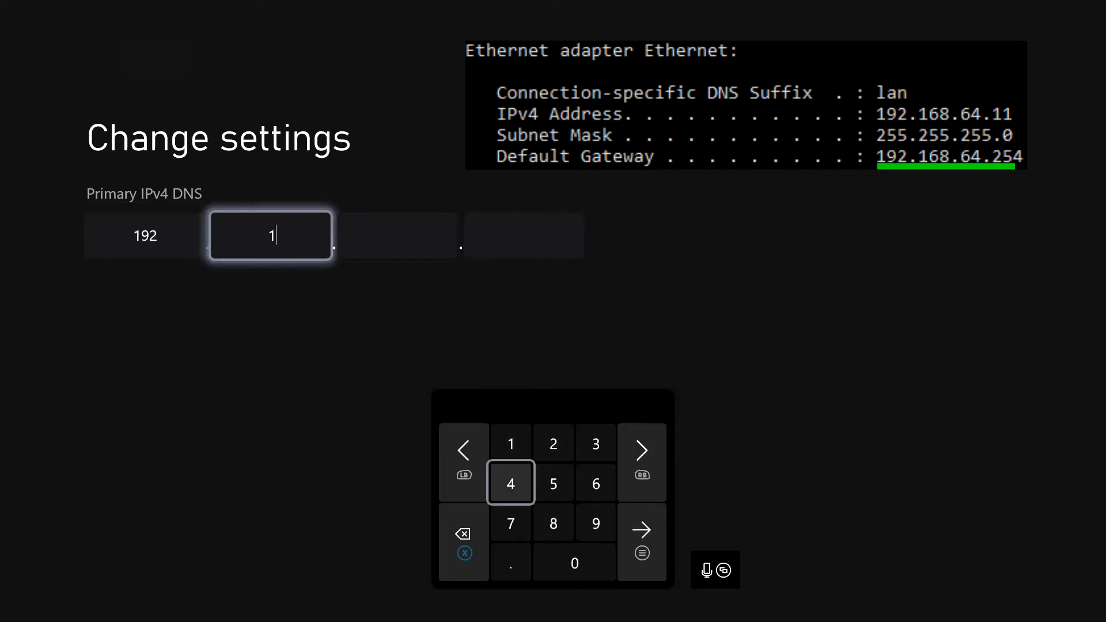
pyautogui.press('Right')
pyautogui.press('Right')
pyautogui.write('6')
pyautogui.press('Down')
pyautogui.press('Left')
pyautogui.write('8')
pyautogui.press('Up')
pyautogui.press('Right')
pyautogui.write('6')
pyautogui.press('Left')
pyautogui.press('Left')
pyautogui.write('4')
pyautogui.press('Down')
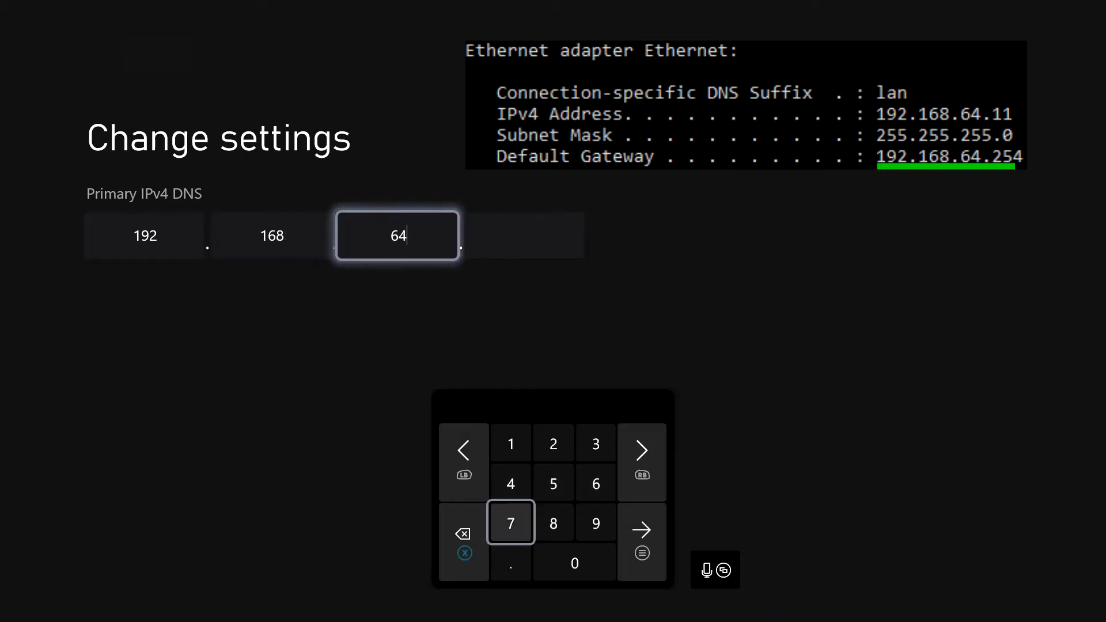
pyautogui.press('Down')
pyautogui.write('.')
pyautogui.press('Up')
pyautogui.press('Right')
pyautogui.press('Up')
pyautogui.press('Up')
pyautogui.write('2')
pyautogui.press('Return')
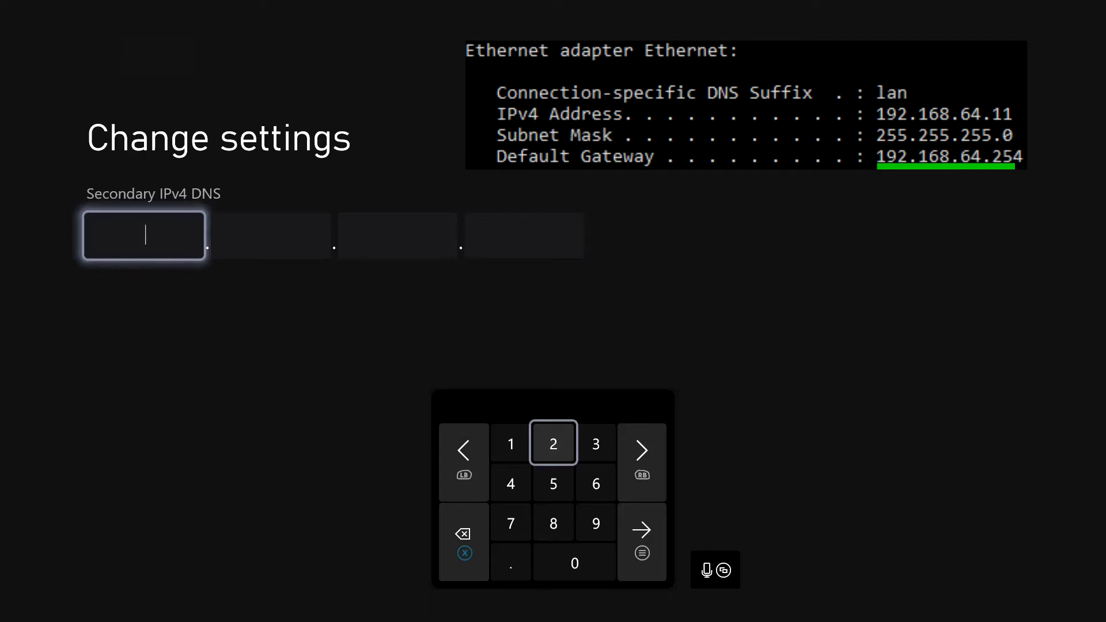
# Step: Set the secondary IPv4 DNS to 192.168.64.2 and confirm it
pyautogui.press('Left')
pyautogui.write('1')
pyautogui.press('Right')
pyautogui.press('Right')
pyautogui.press('Down')
pyautogui.press('Down')
pyautogui.write('9')
pyautogui.press('Left')
pyautogui.press('Up')
pyautogui.press('Up')
pyautogui.write('2')
pyautogui.press('Down')
pyautogui.press('Down')
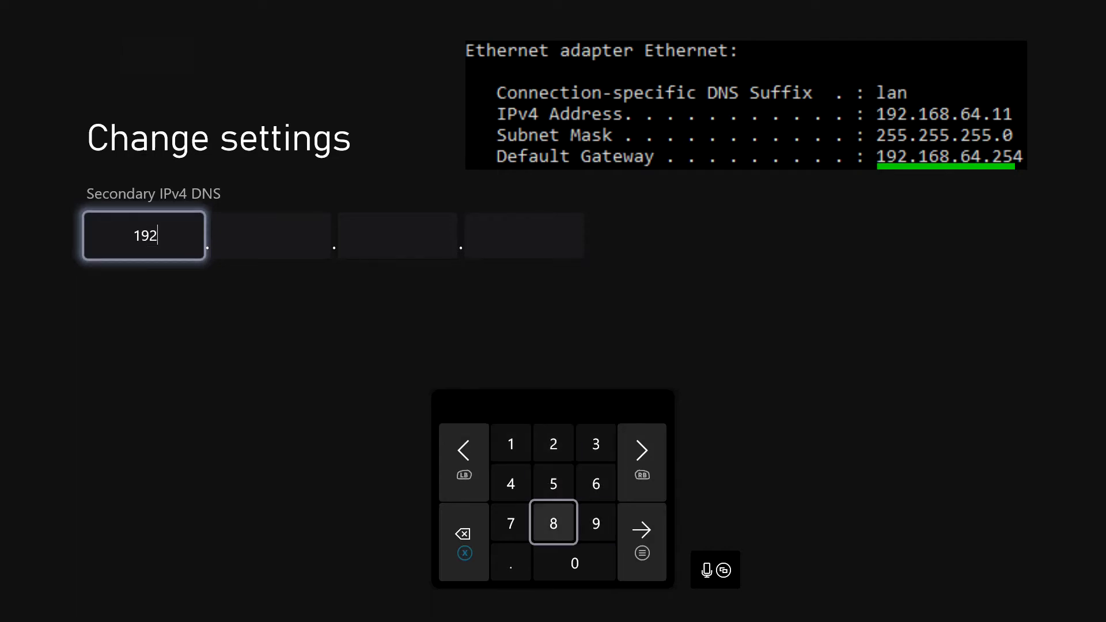
pyautogui.press('Down')
pyautogui.press('Left')
pyautogui.write('.')
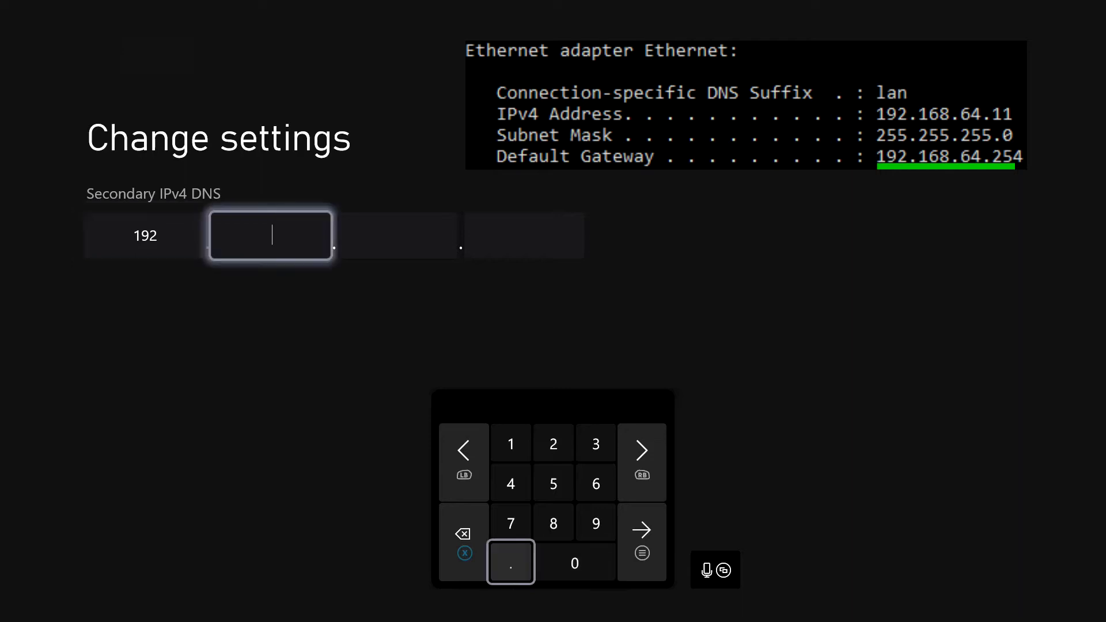
pyautogui.press('Up')
pyautogui.press('Up')
pyautogui.press('Up')
pyautogui.write('1')
pyautogui.press('Right')
pyautogui.press('Right')
pyautogui.press('Down')
pyautogui.write('6')
pyautogui.press('Down')
pyautogui.press('Left')
pyautogui.write('8')
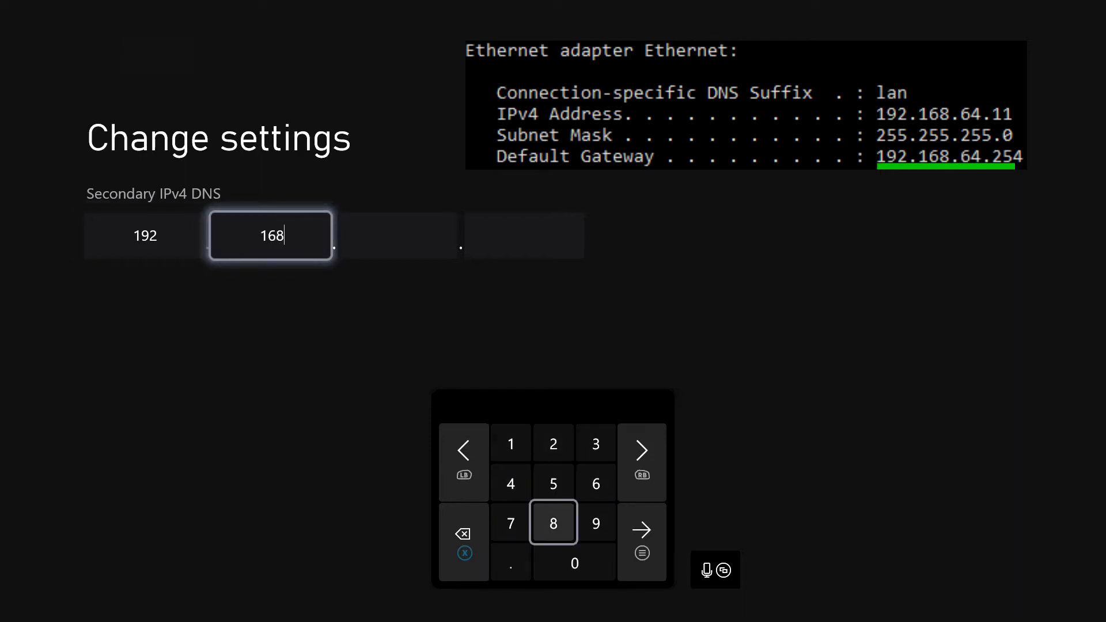
pyautogui.press('Up')
pyautogui.press('Right')
pyautogui.write('6')
pyautogui.press('Left')
pyautogui.press('Left')
pyautogui.write('4')
pyautogui.press('Down')
pyautogui.press('Down')
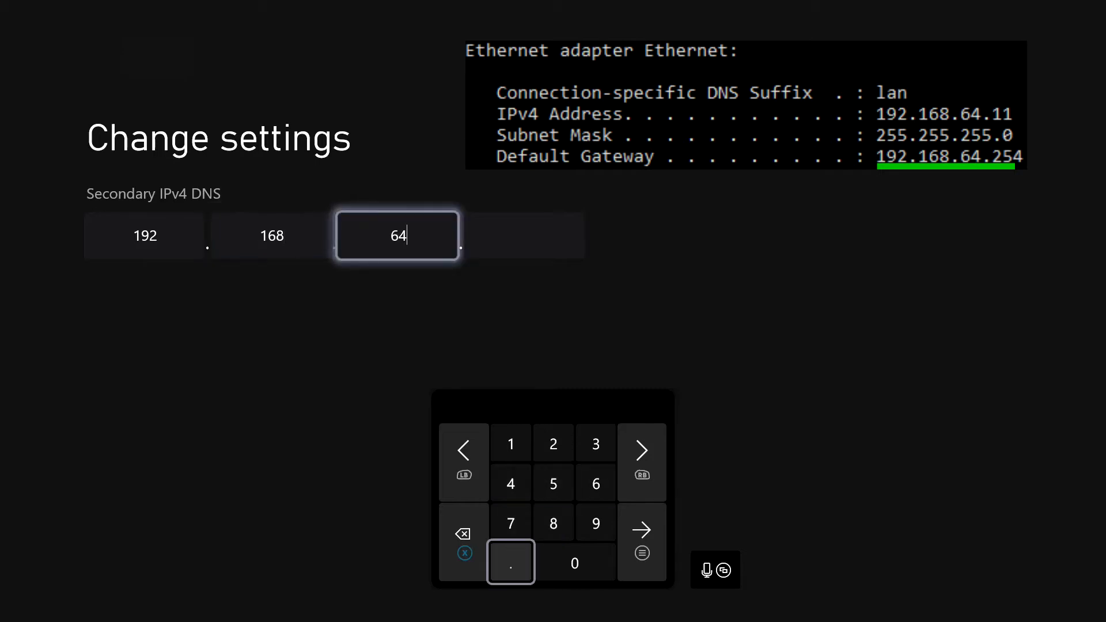
pyautogui.write('.')
pyautogui.press('Up')
pyautogui.press('Up')
pyautogui.press('Up')
pyautogui.press('Right')
pyautogui.write('2')
pyautogui.press('Return')
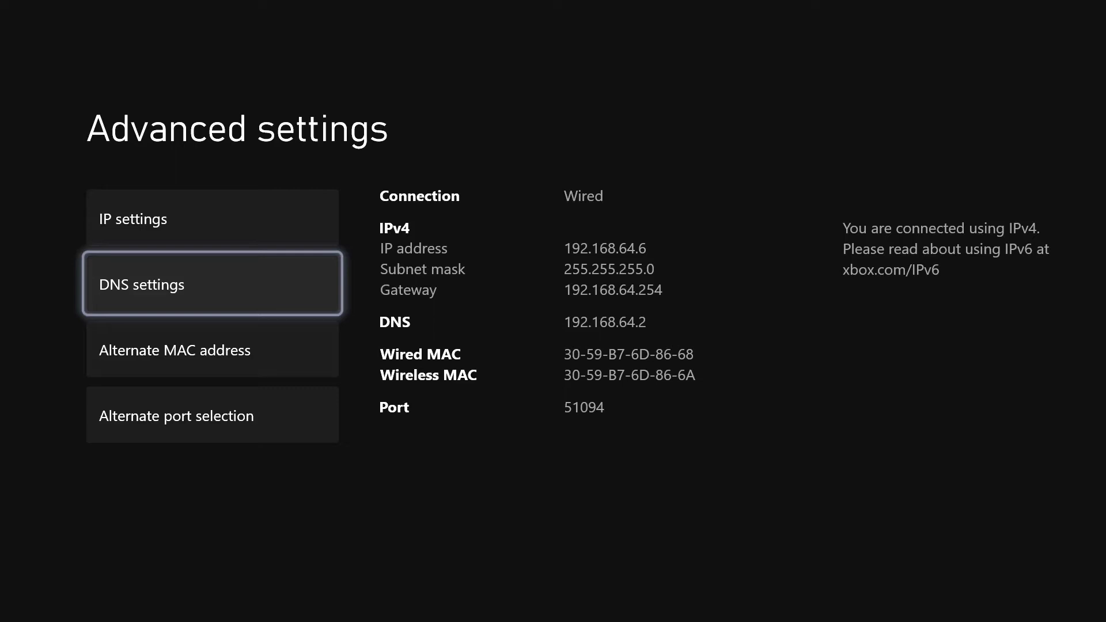
# Step: Open the alternate port selection in the console's advanced network settings
pyautogui.press('Down')
pyautogui.press('Down')
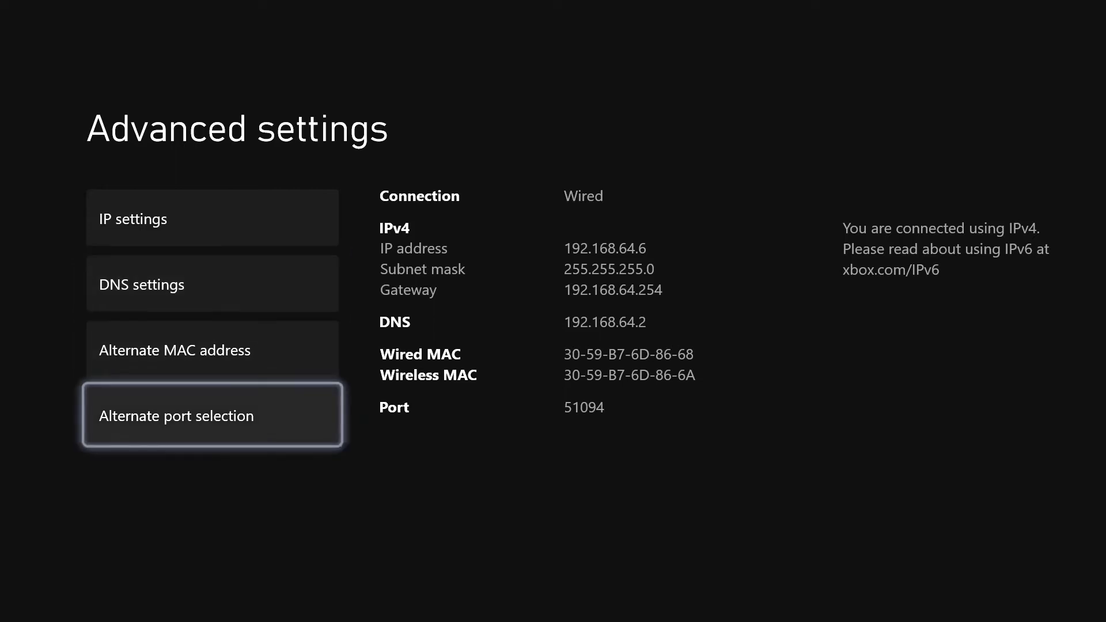
pyautogui.press('Return')
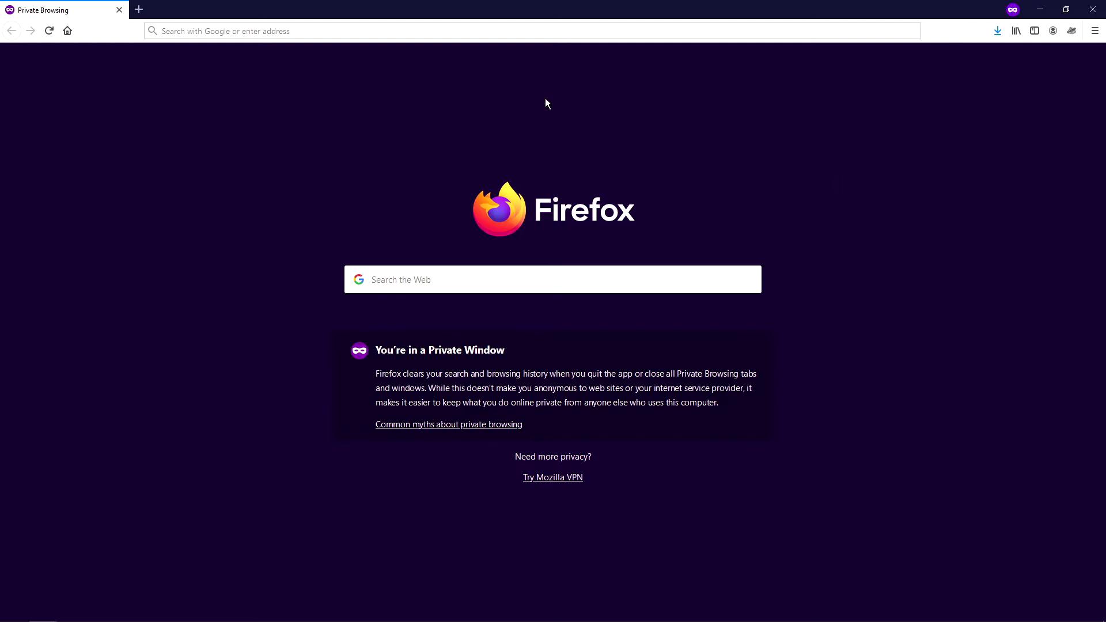
# Step: Switch to Firefox, open the router's admin page at 192.168.64.254 and log in with the account password
pyautogui.click(391, 32)
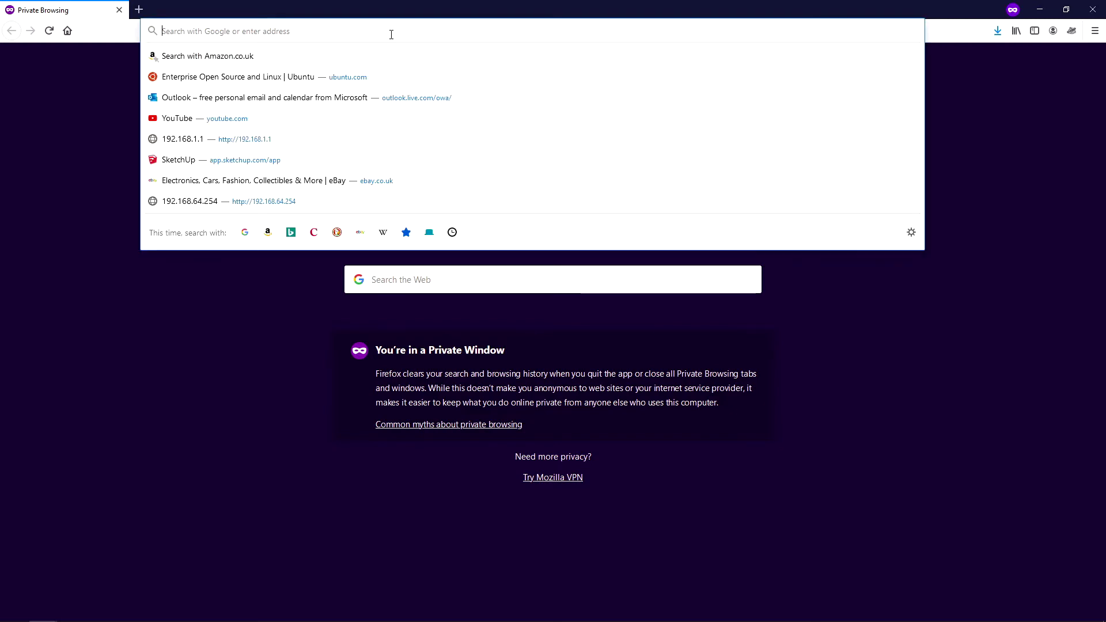
pyautogui.write('192.168.64.254/')
pyautogui.press('Return')
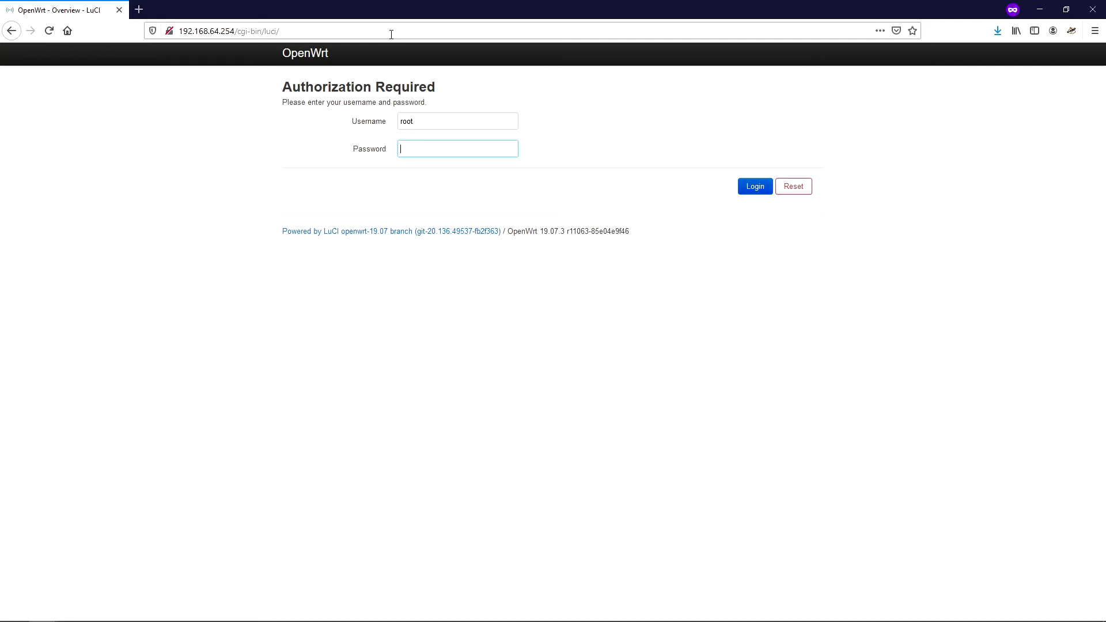
pyautogui.write('•••••••••••')
pyautogui.press('Return')
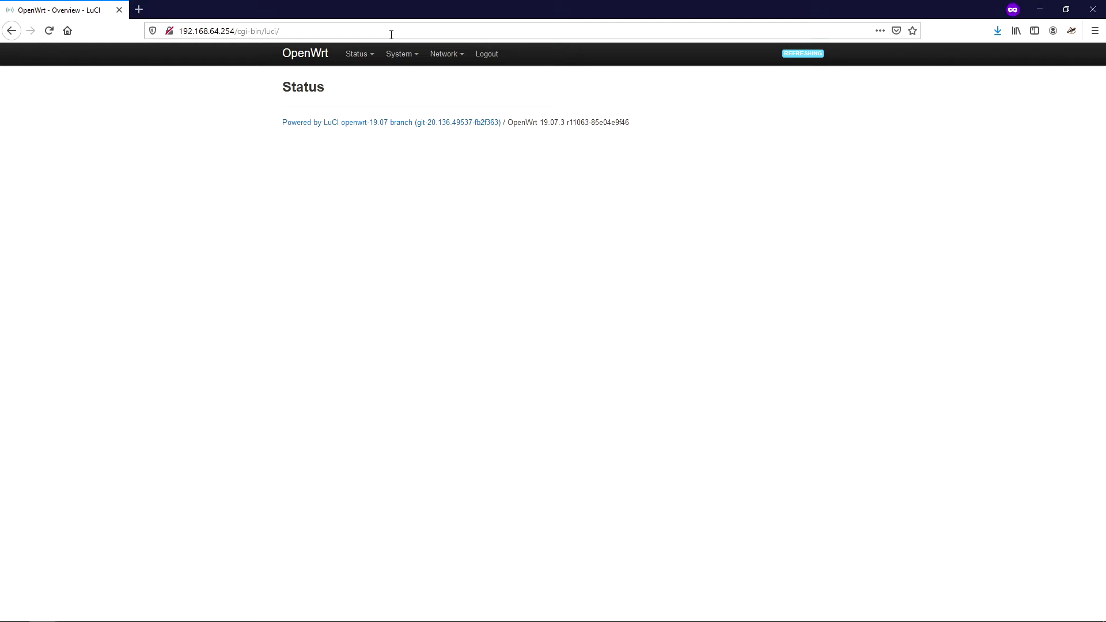
# Step: Open the router firewall's port forwards and add a new forward
pyautogui.moveTo(450, 55)
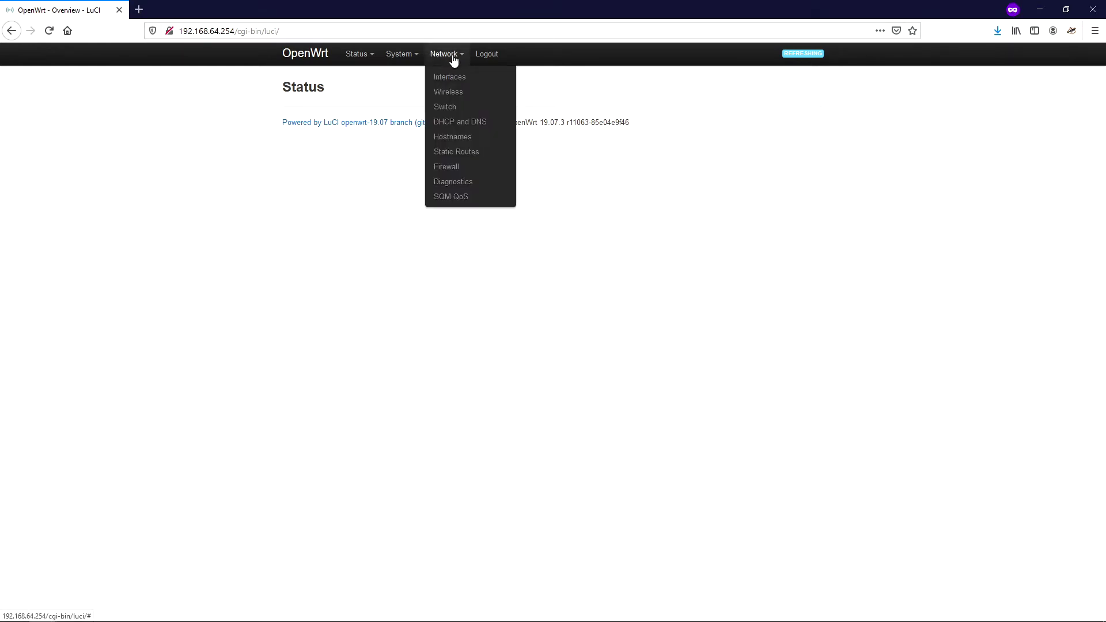
pyautogui.click(472, 171)
pyautogui.click(371, 92)
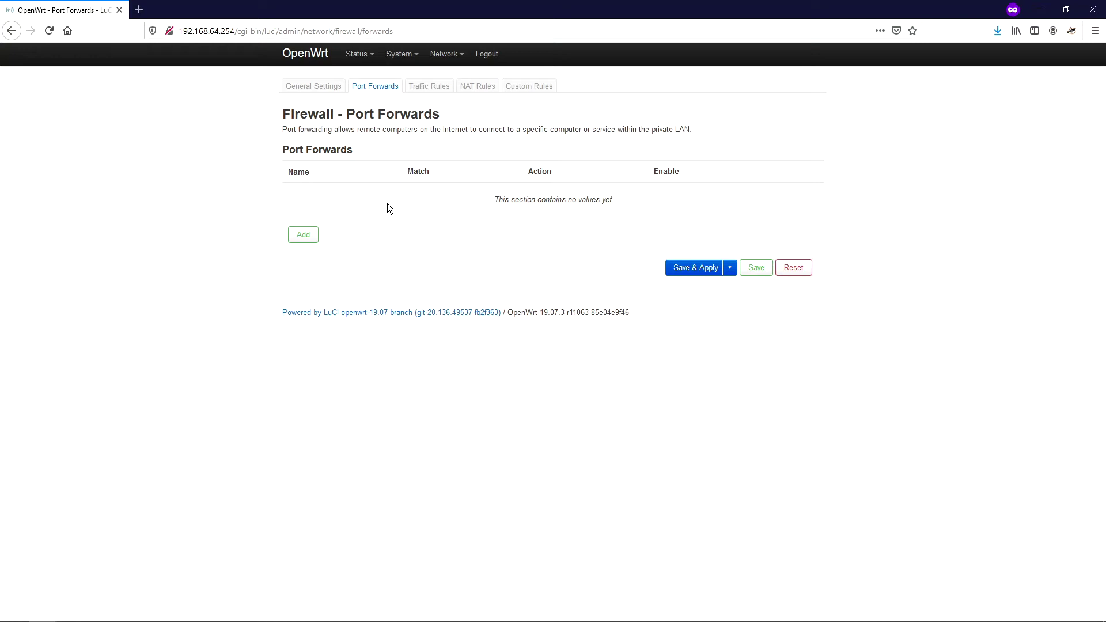
pyautogui.click(310, 235)
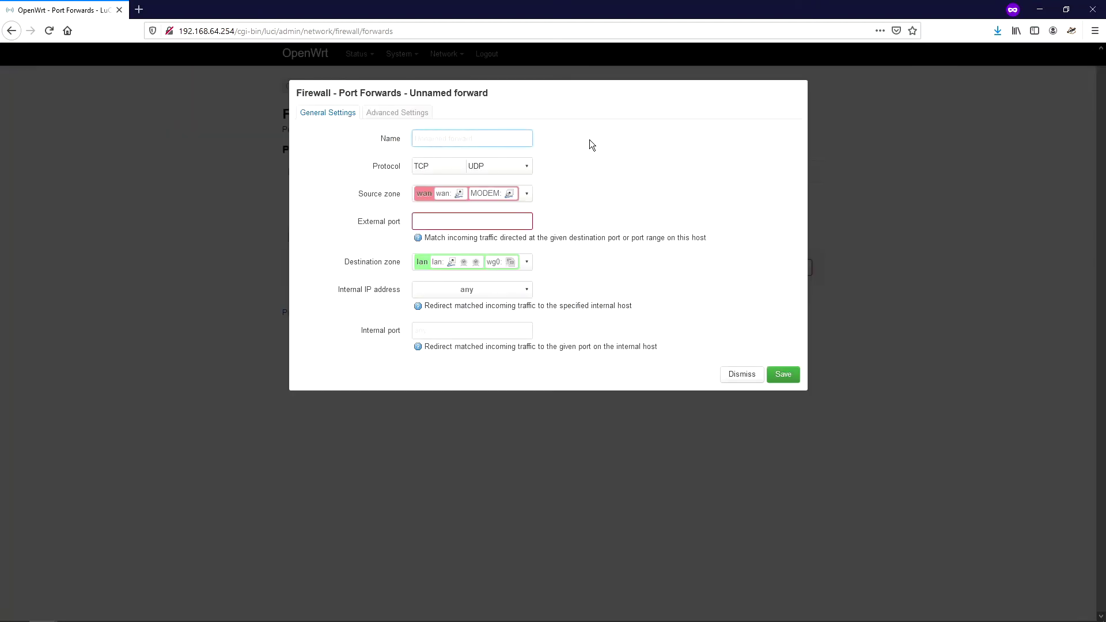
# Step: Name the forward "Xbox One - Xbox LIVE" and restrict its protocol to UDP
pyautogui.write('X')
pyautogui.write('box One')
pyautogui.write(' - Xbox')
pyautogui.write(' L')
pyautogui.write('IVE')
pyautogui.press('BackSpace')
pyautogui.write('E')
pyautogui.click(515, 168)
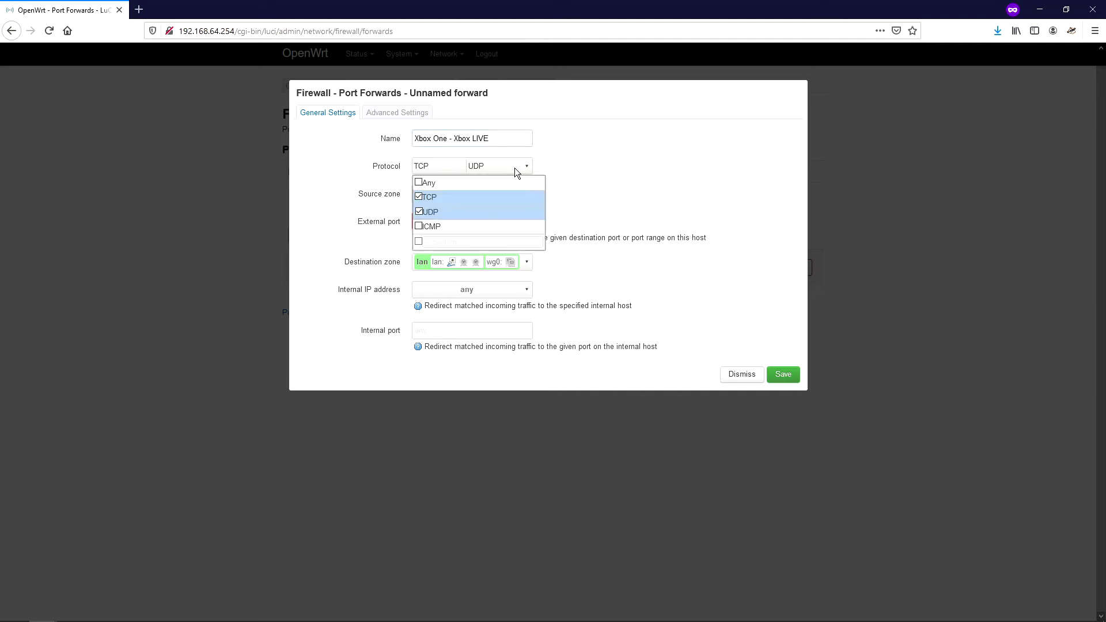
pyautogui.click(419, 197)
pyautogui.click(596, 182)
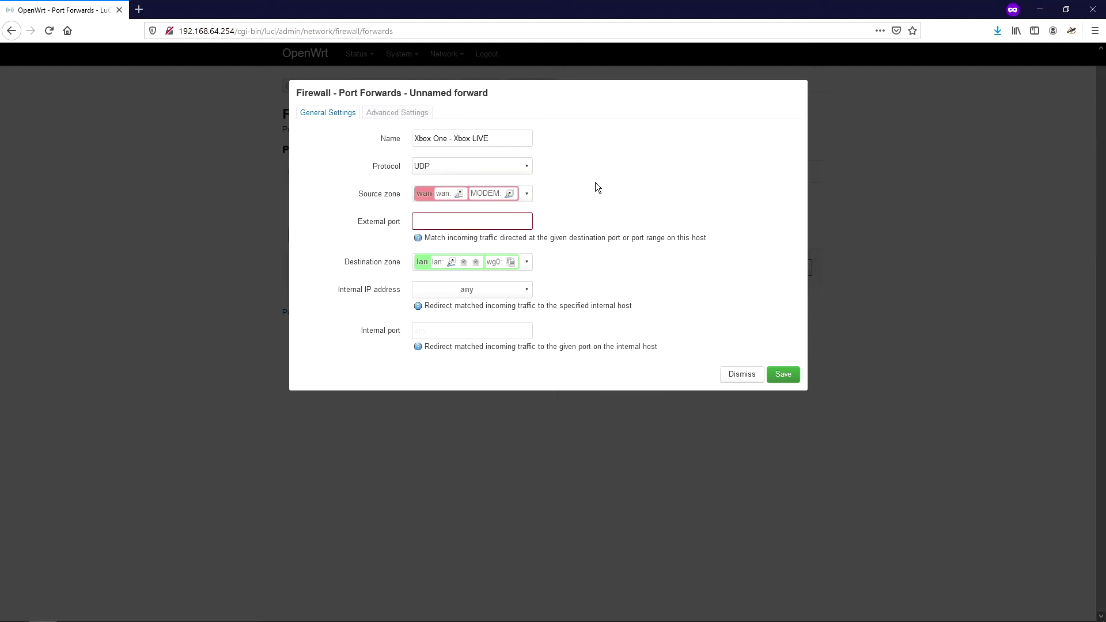
# Step: Set the forward's source zone to wan and its external port to 51094
pyautogui.click(433, 196)
pyautogui.click(433, 235)
pyautogui.click(469, 221)
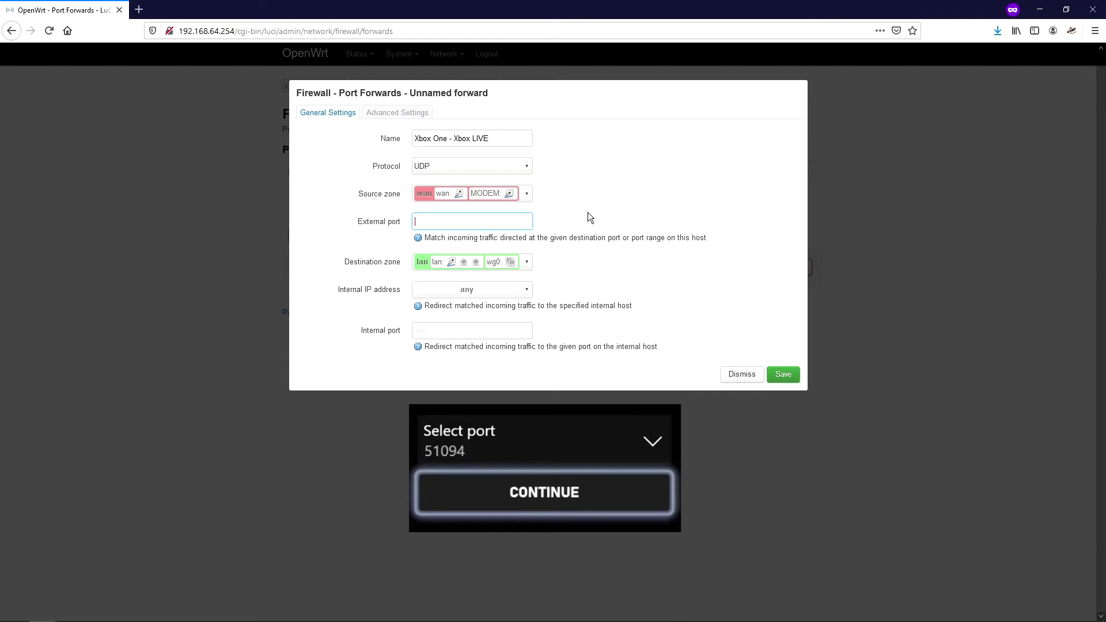
pyautogui.write('51094')
# Step: Direct the forward to the lan zone at internal IP address 192.168.64.6 and internal port 51094
pyautogui.click(432, 264)
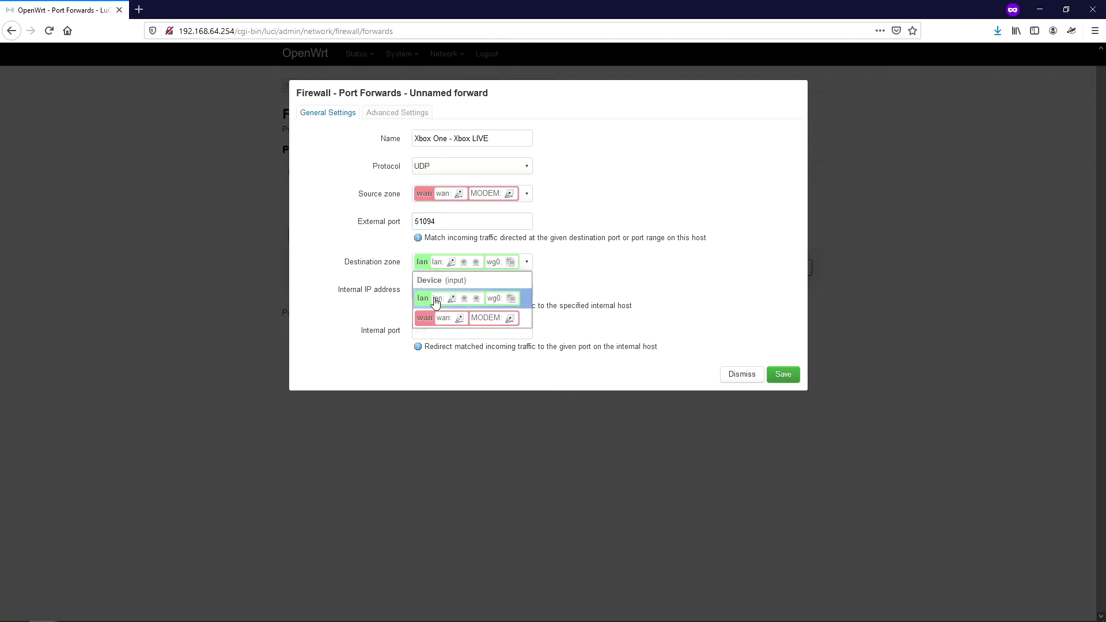
pyautogui.click(440, 300)
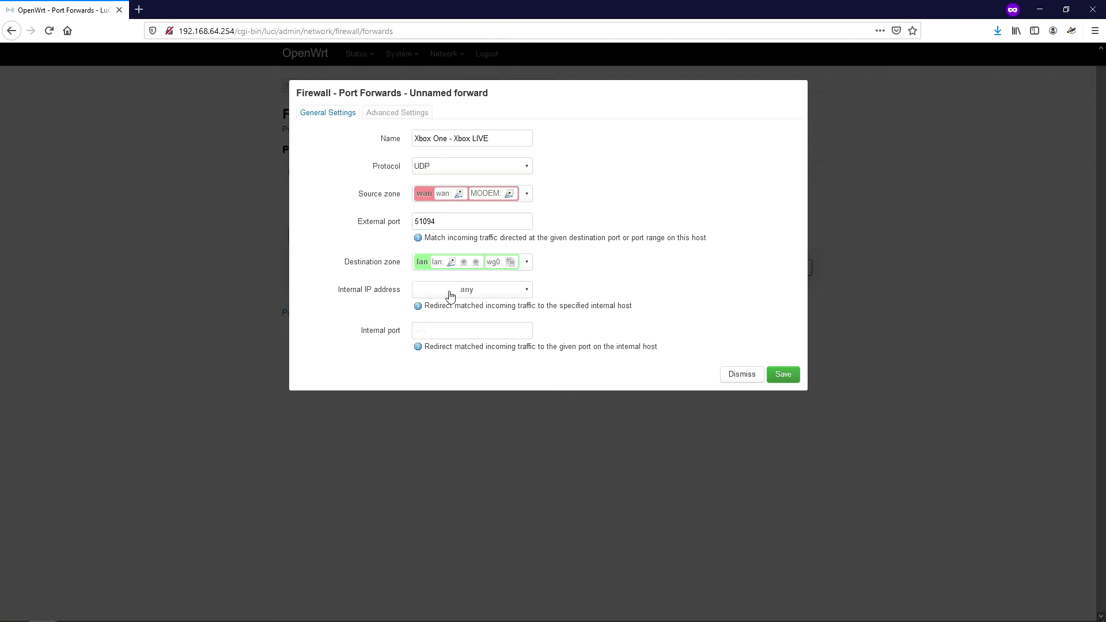
pyautogui.click(451, 295)
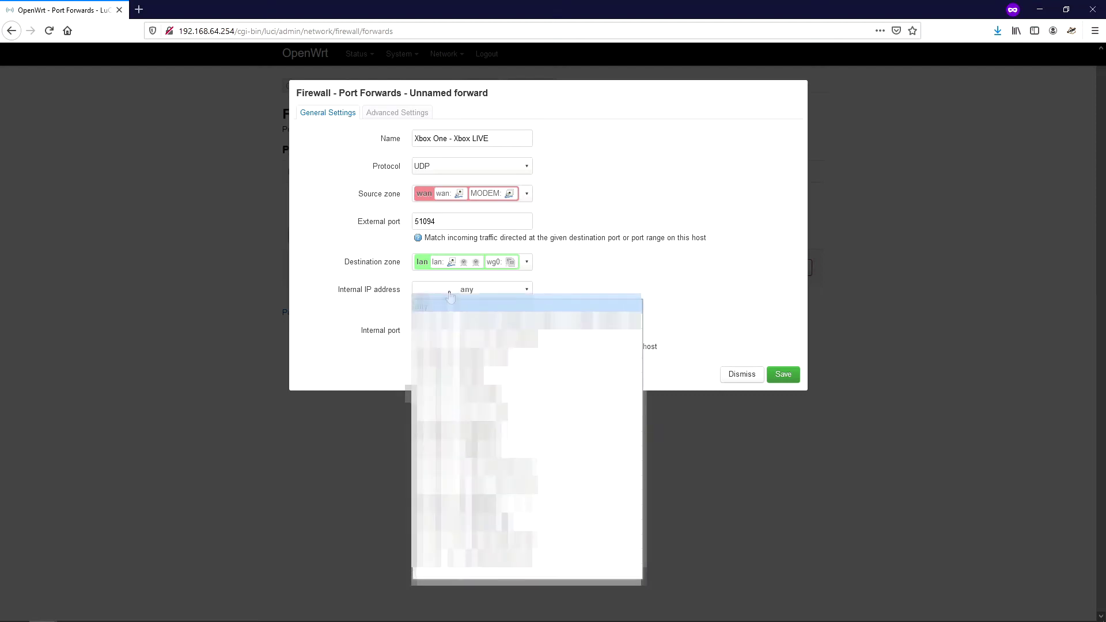
pyautogui.click(480, 572)
pyautogui.write('19')
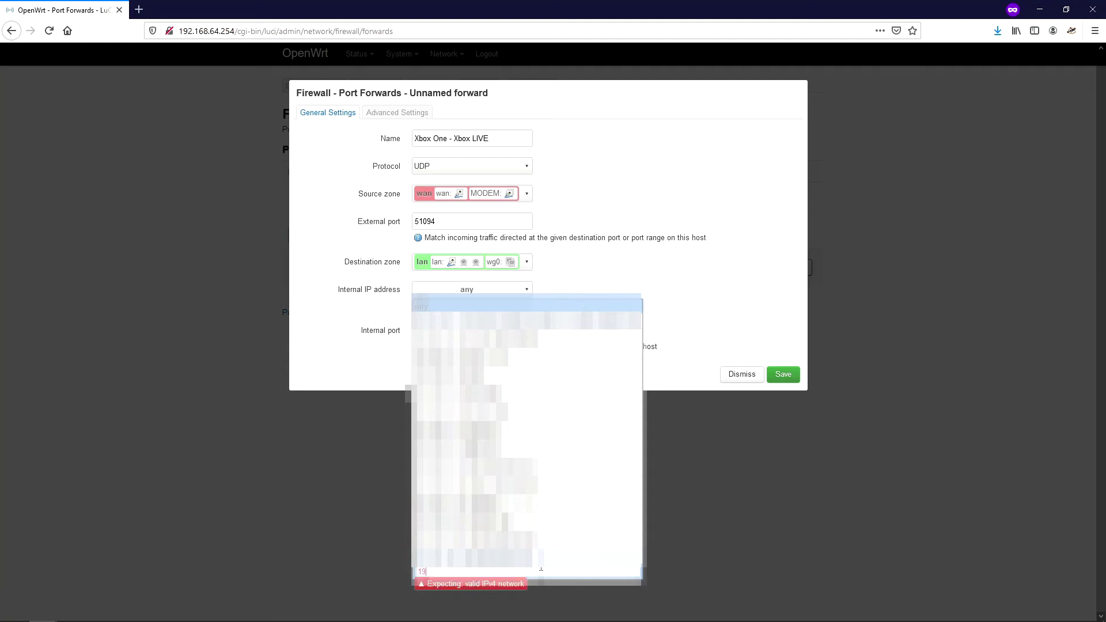
pyautogui.write('2.168.64.6')
pyautogui.press('Return')
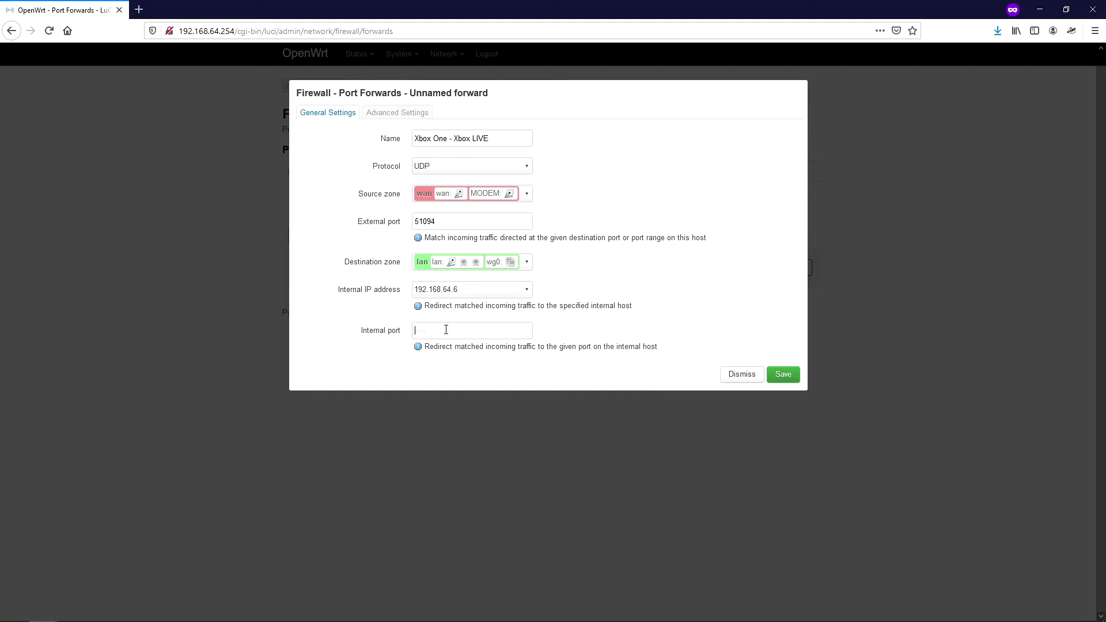
pyautogui.write('5')
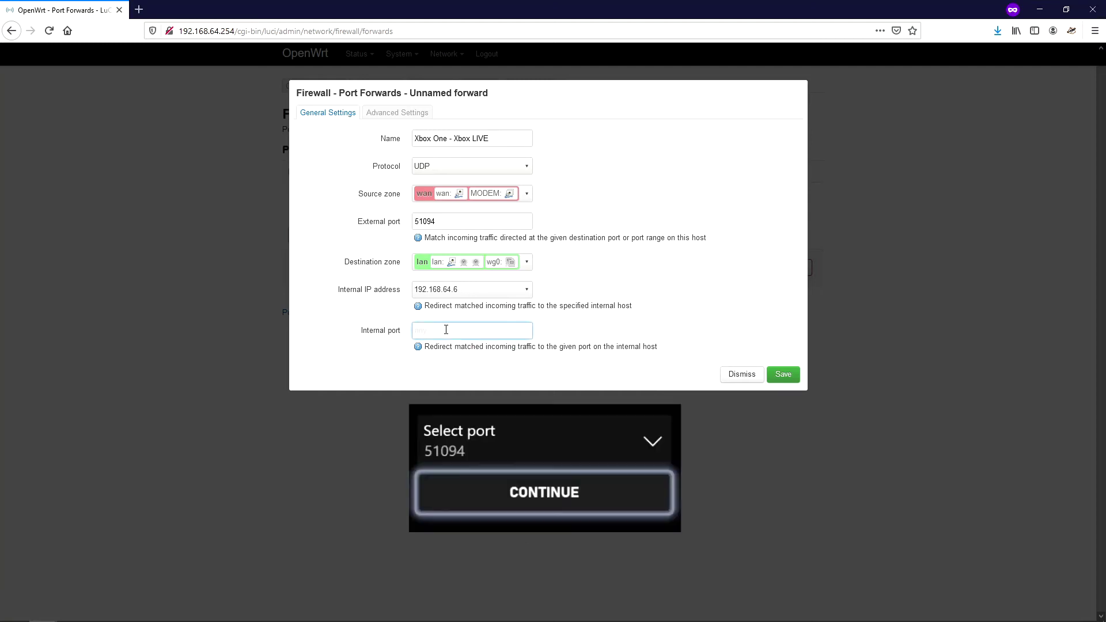
pyautogui.write('1094')
# Step: Set the forward's source port to 3544 in its advanced settings, then save and apply the rule
pyautogui.click(390, 117)
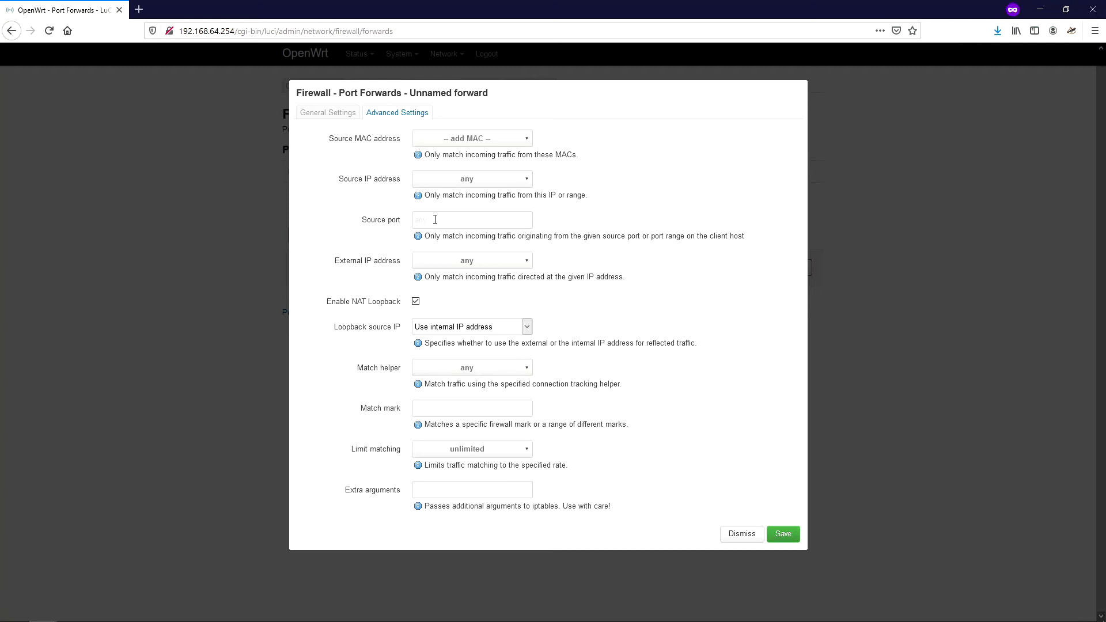
pyautogui.click(458, 219)
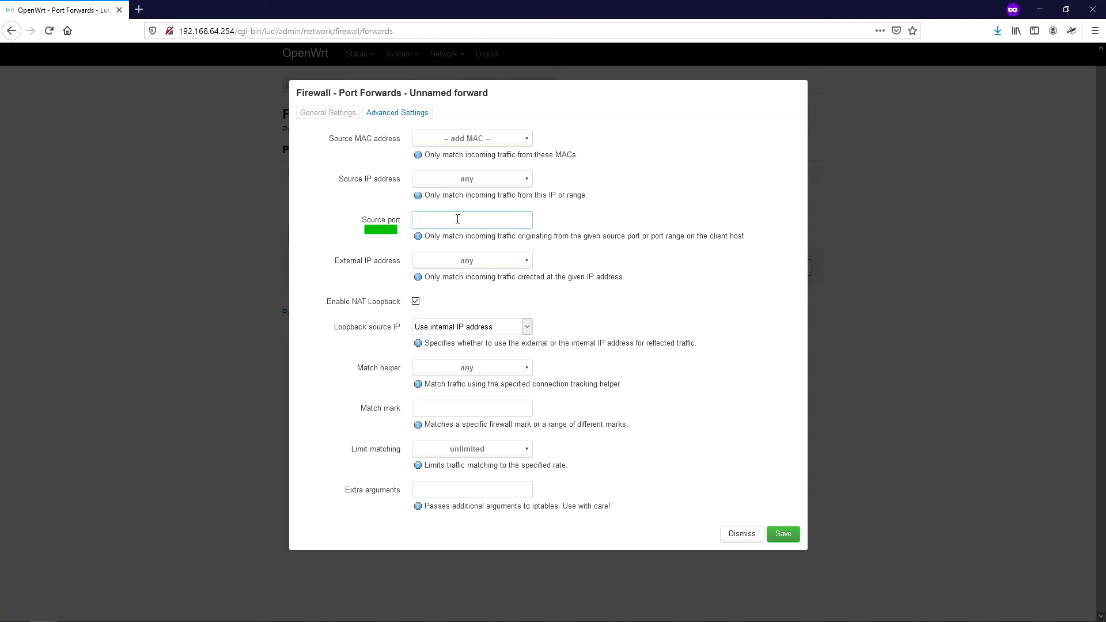
pyautogui.write('3544')
pyautogui.click(790, 534)
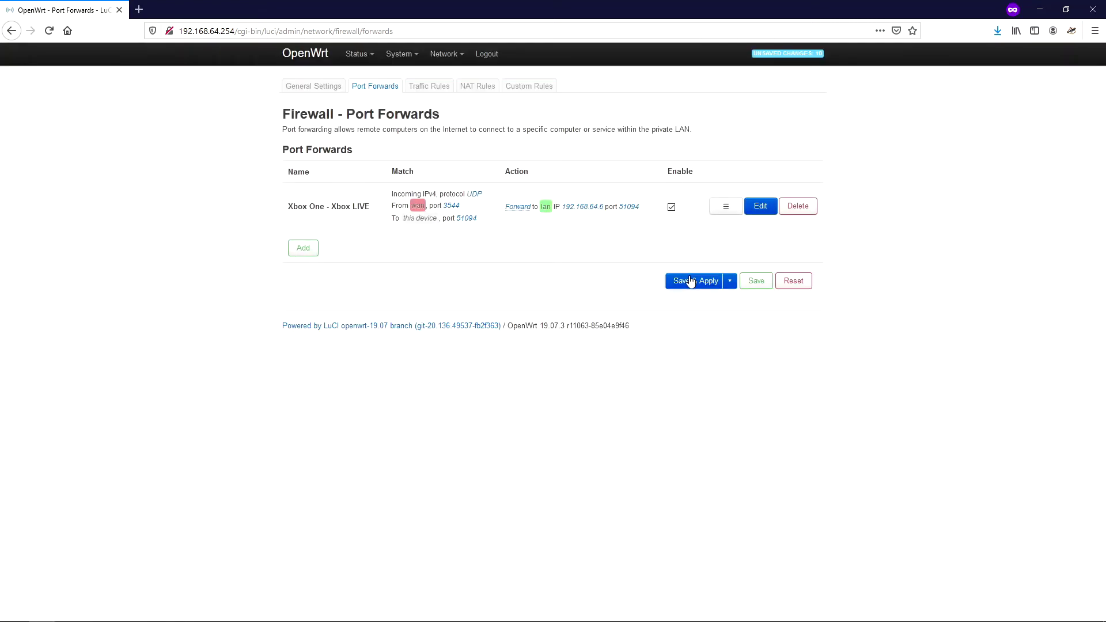
pyautogui.click(692, 280)
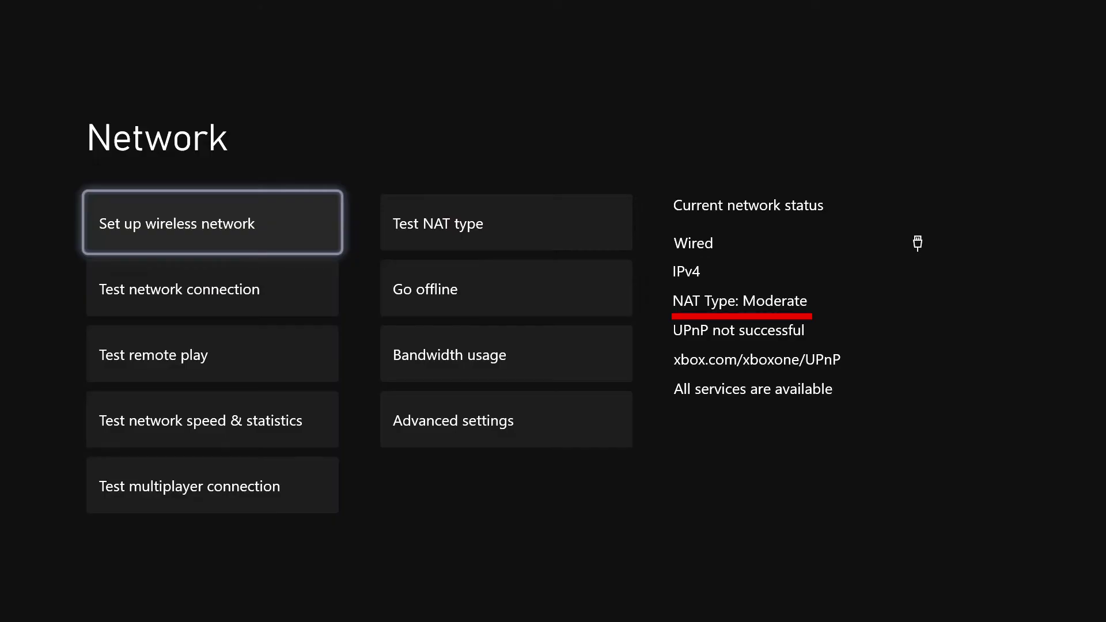
# Step: Switch to the Xbox network settings and test the NAT type
pyautogui.press('Right')
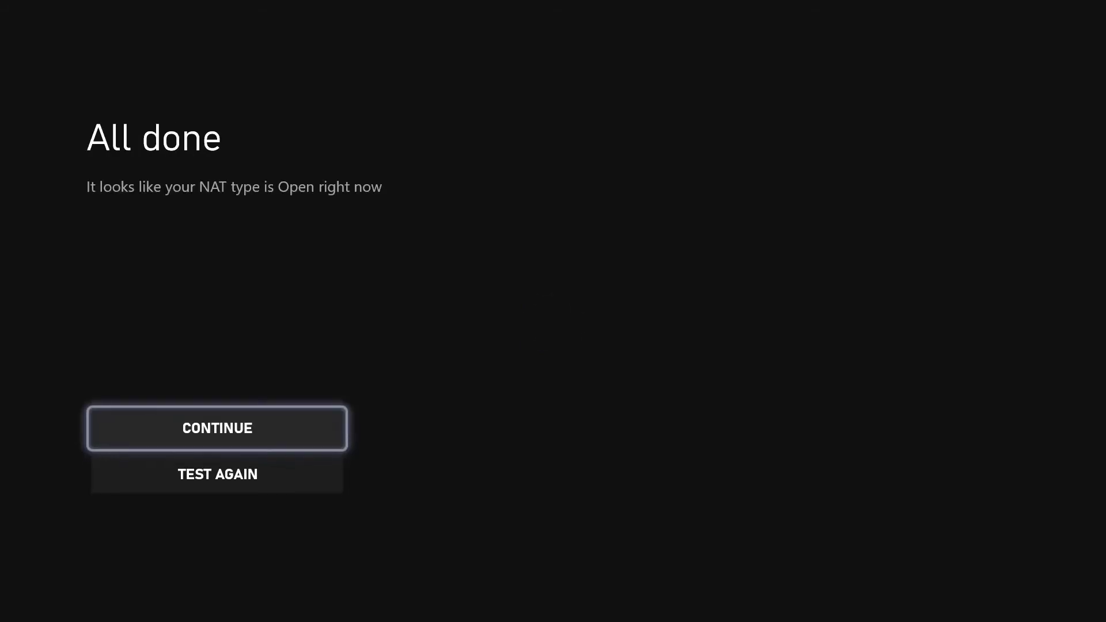
pyautogui.press('Return')
pyautogui.press('Down')
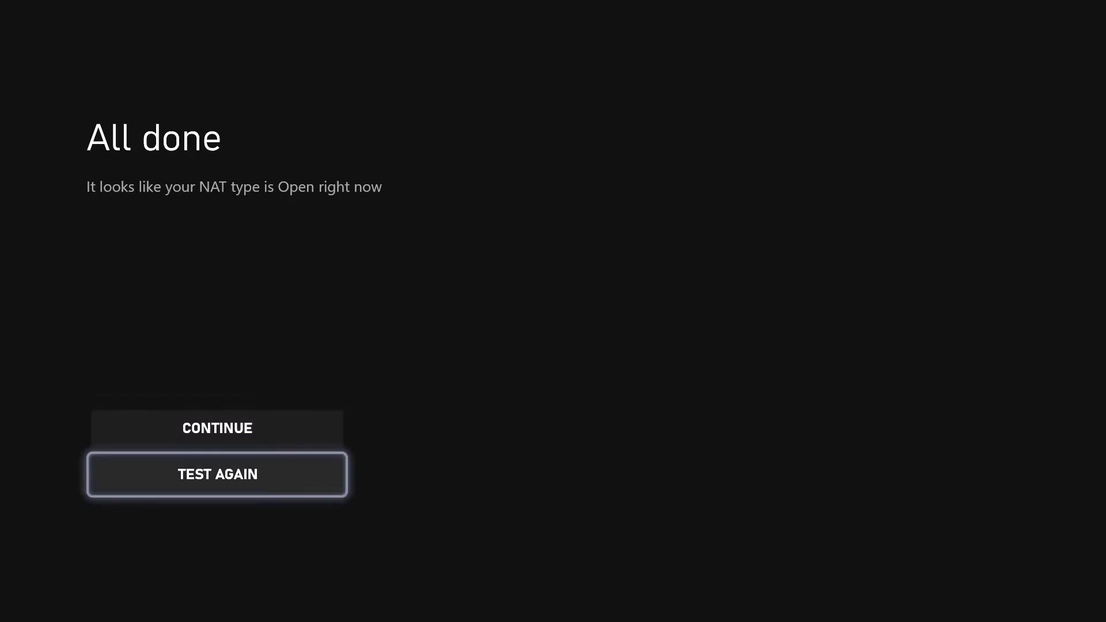